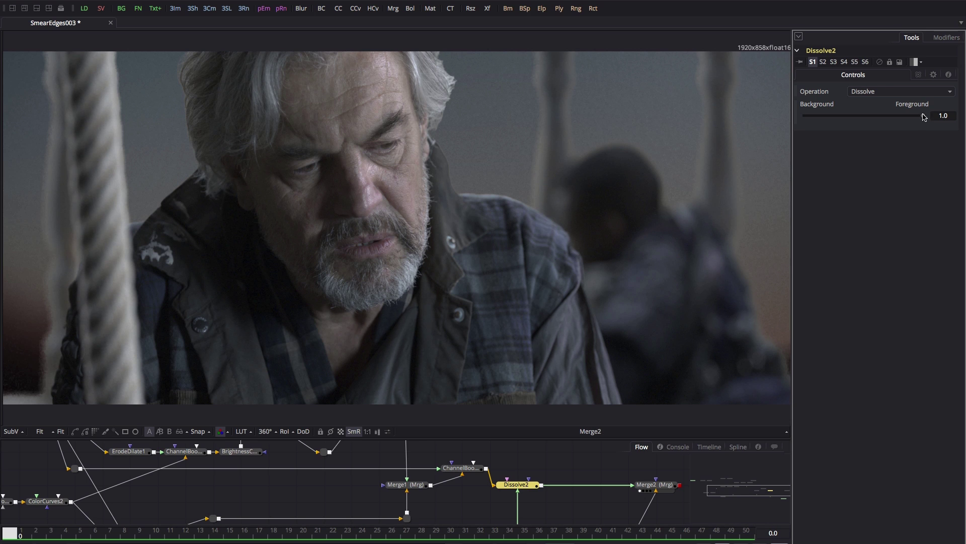
- Compare the SmearEdges003 composite with the Dissolve2 mix at 0.0 (background) and at 1.0 (foreground)
drag(924, 117, 738, 124)
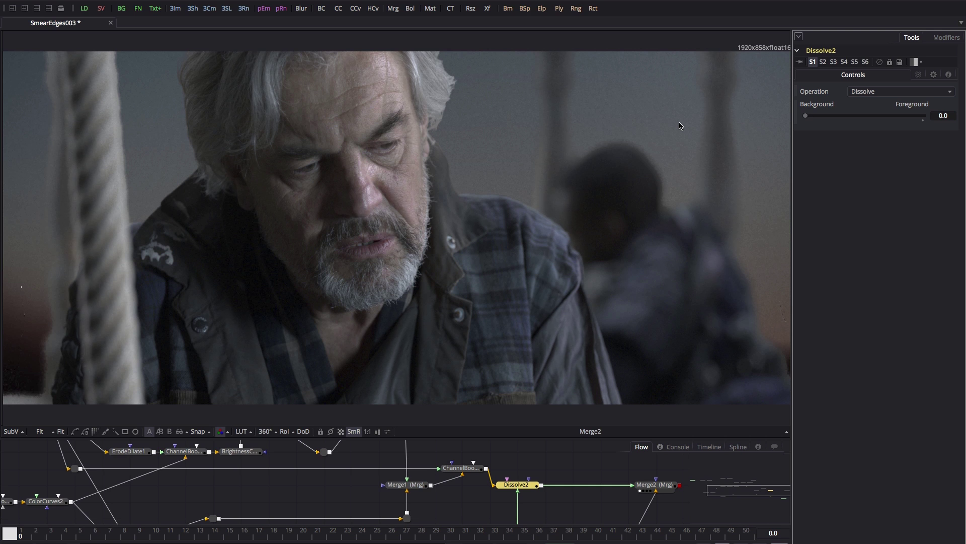
key(ctrl+z)
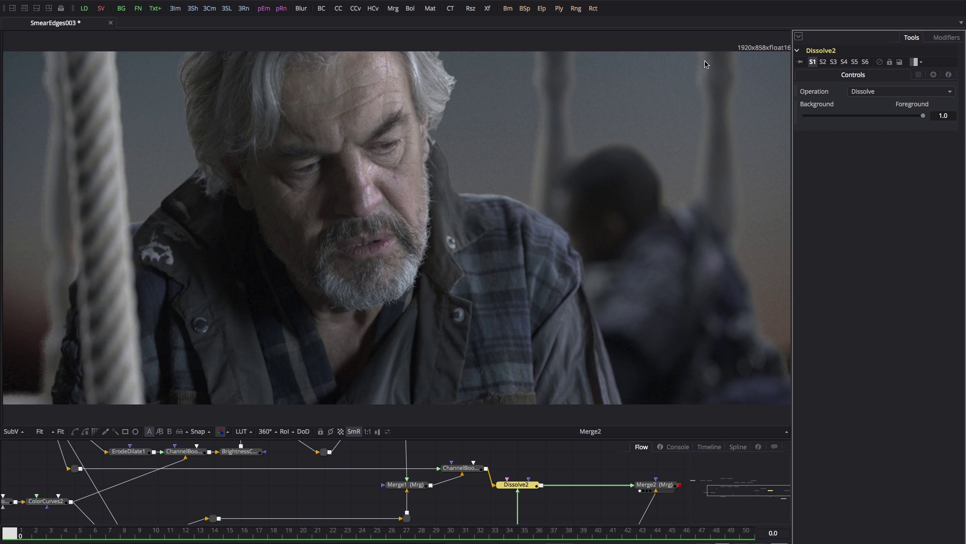
drag(923, 115, 739, 125)
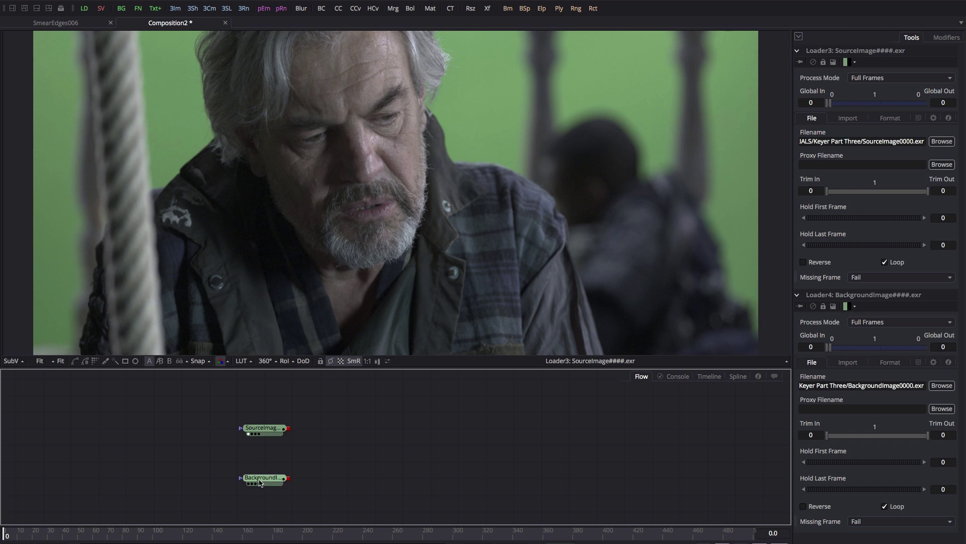
- View the background image and the source image in turn to check both loaded plates
drag(264, 477, 551, 61)
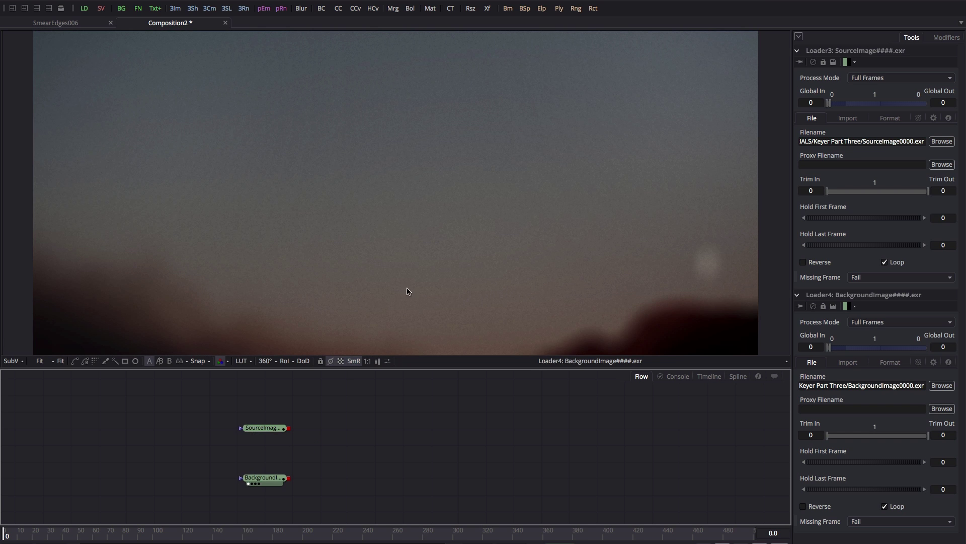
drag(264, 428, 334, 169)
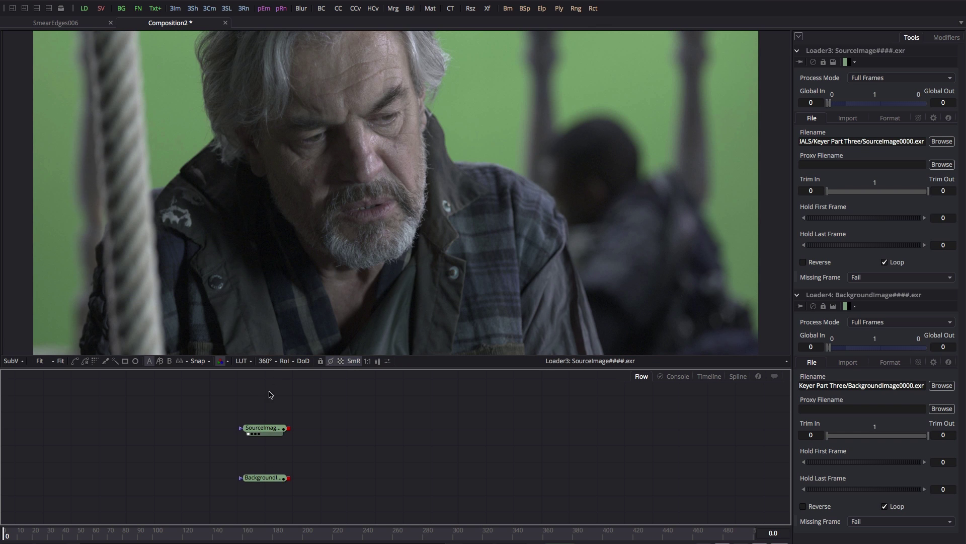
click(269, 431)
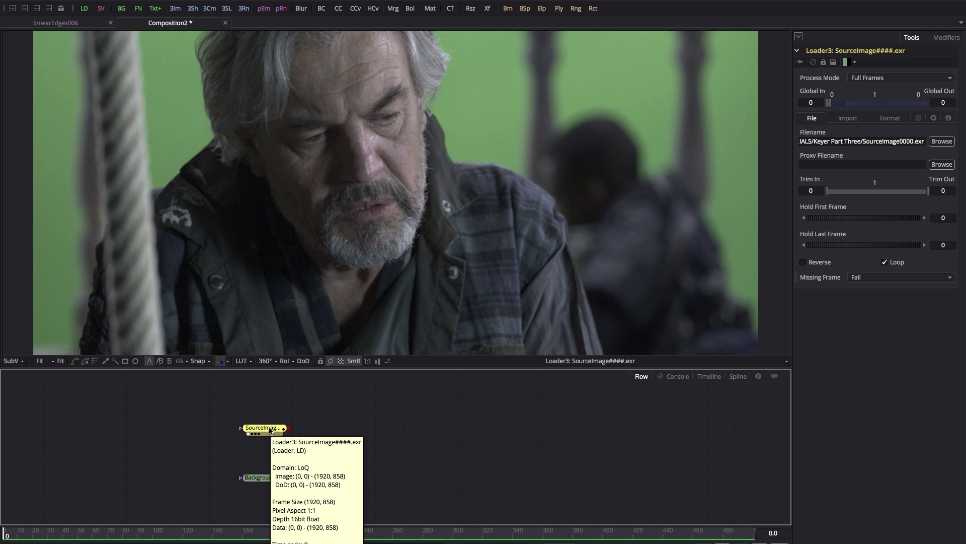
click(446, 435)
- Add a Delta Keyer node after the source image loader and show its output in the viewer
click(256, 432)
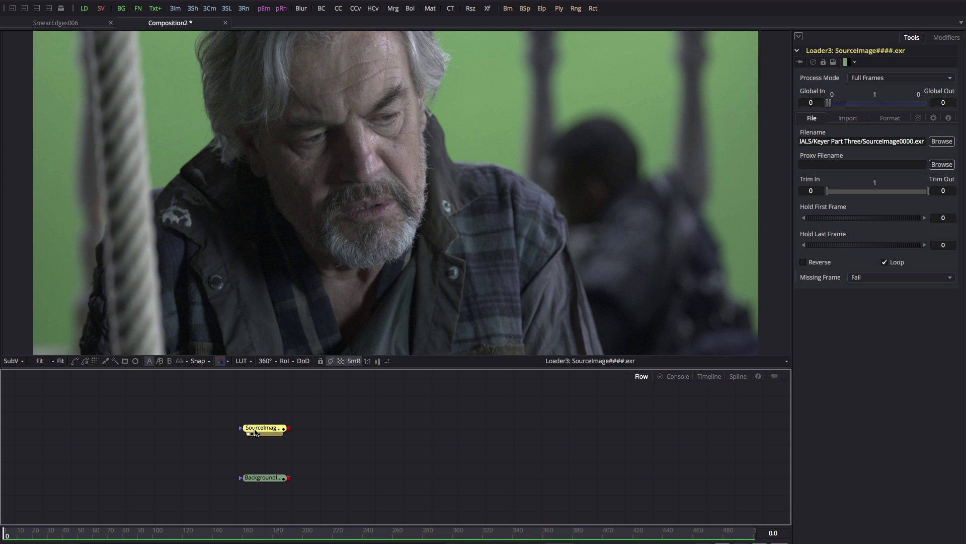
key(shift+space)
text(del)
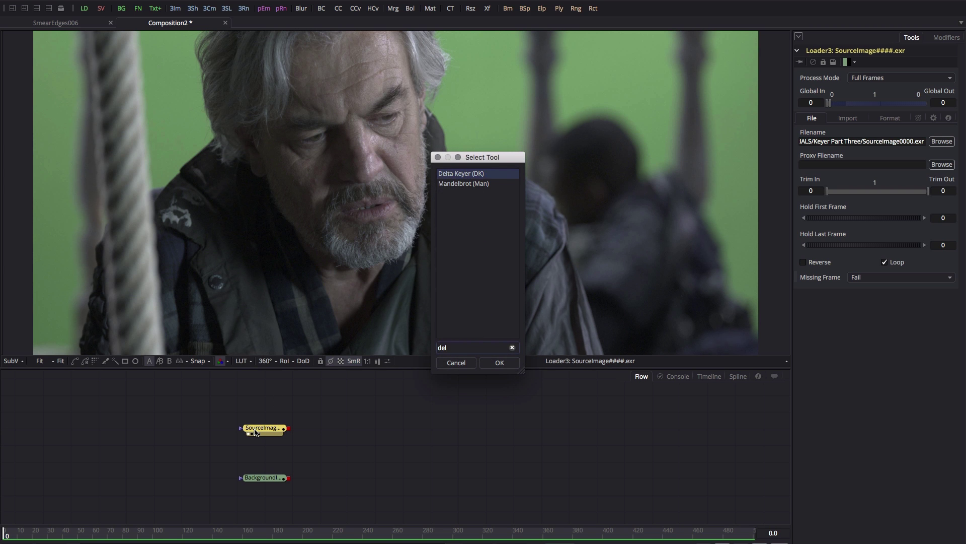
key(Return)
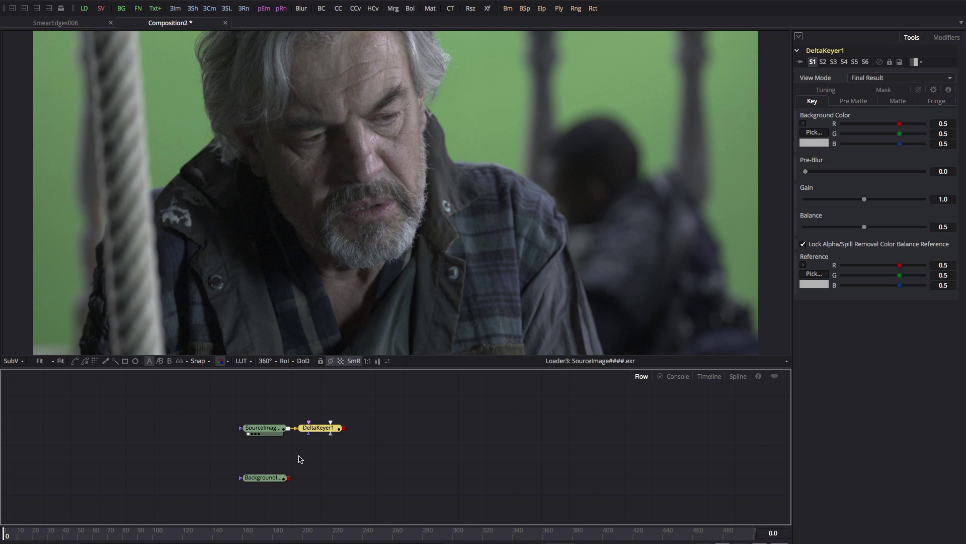
drag(326, 429, 495, 176)
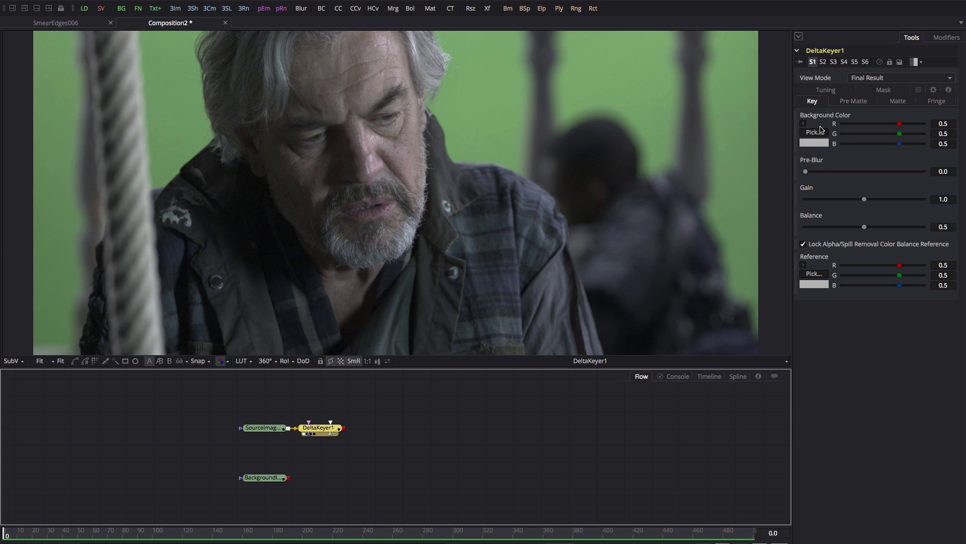
- Sample the green screen beside the man's head as the Delta Keyer's background colour
click(819, 132)
click(278, 327)
click(492, 107)
click(352, 347)
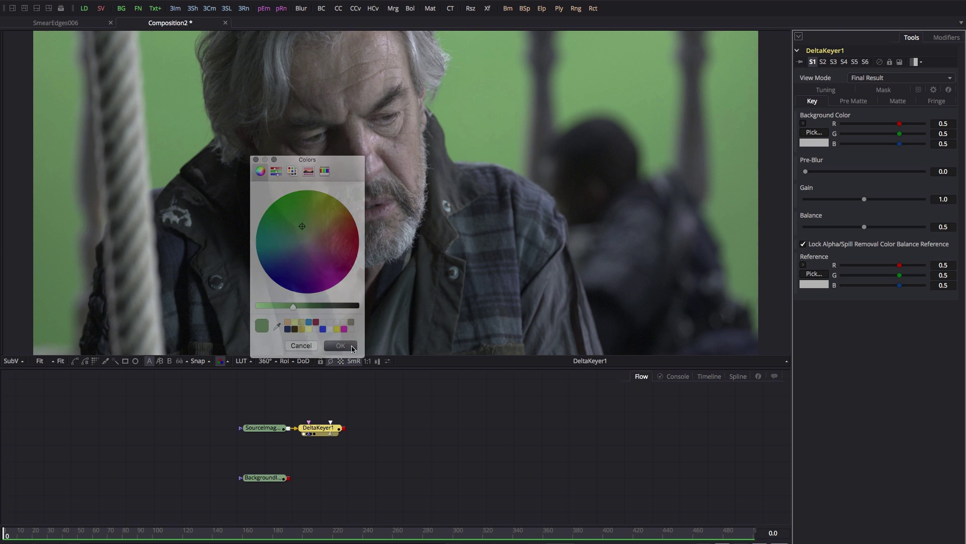
- Switch the Delta Keyer's view mode to Status and set its key balance to 0.385
click(870, 77)
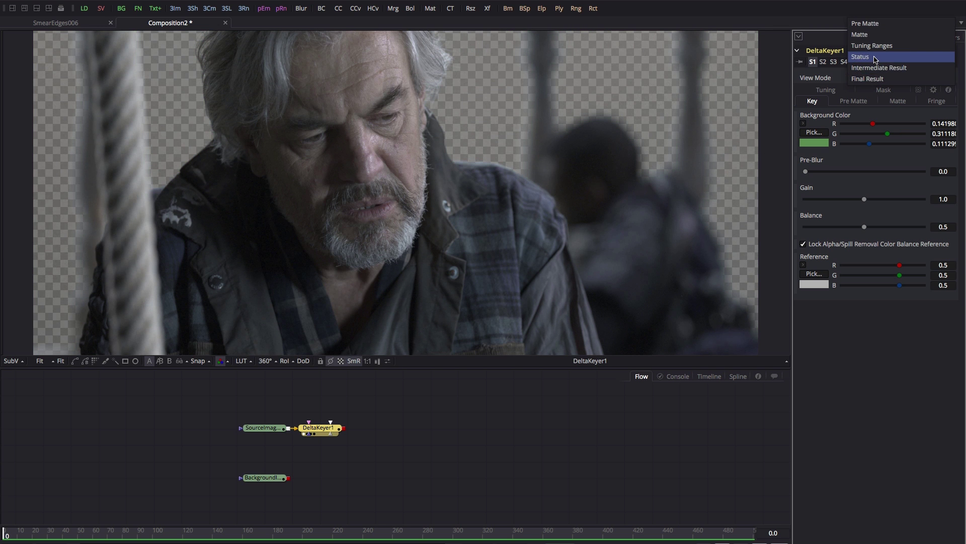
click(874, 57)
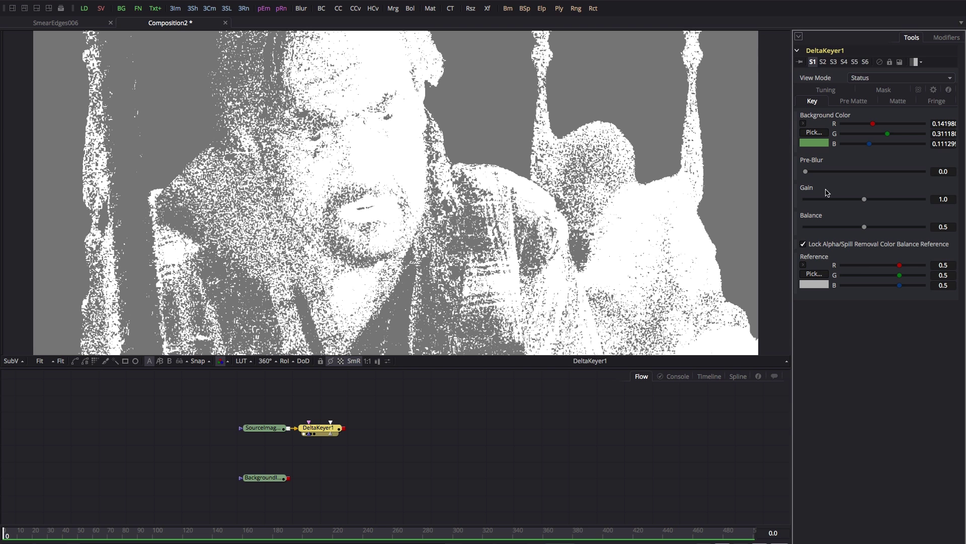
drag(865, 228, 850, 229)
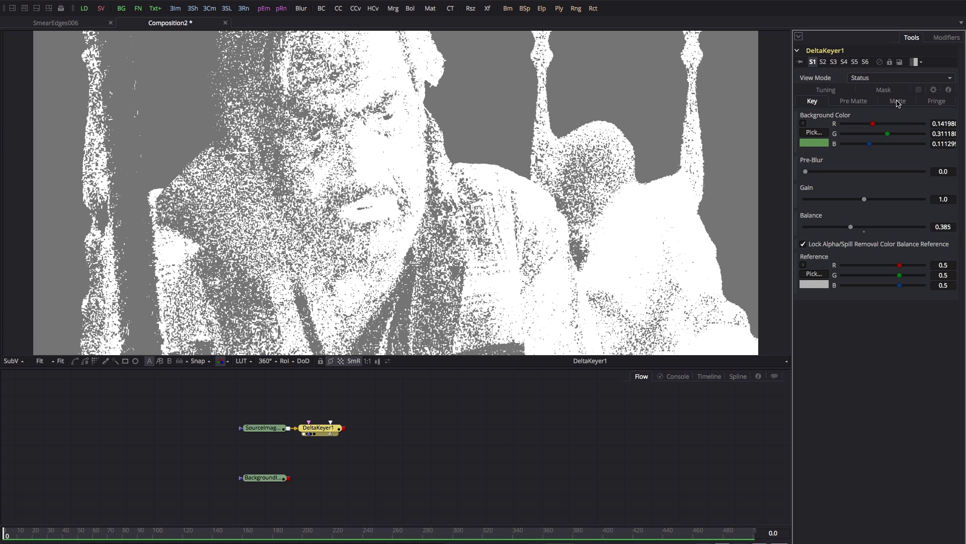
- Set the Delta Keyer's matte threshold to 0.407 low and 0.804 high, and return its view mode to Final Result
click(896, 102)
drag(826, 129, 865, 129)
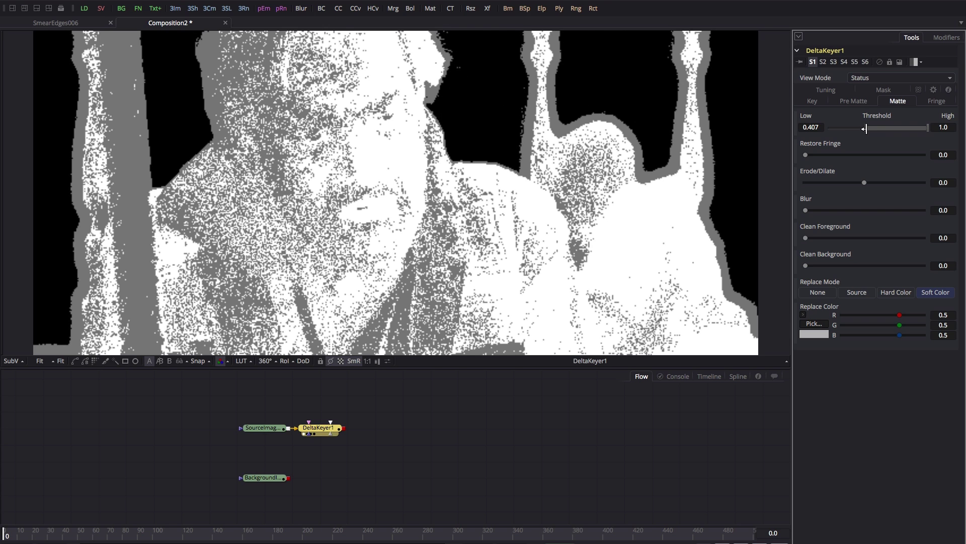
drag(927, 129, 911, 131)
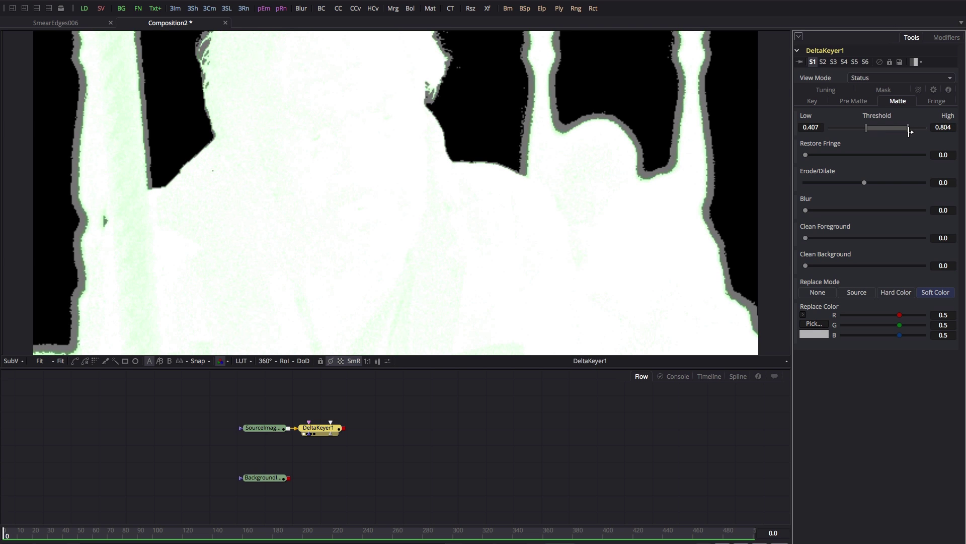
click(886, 79)
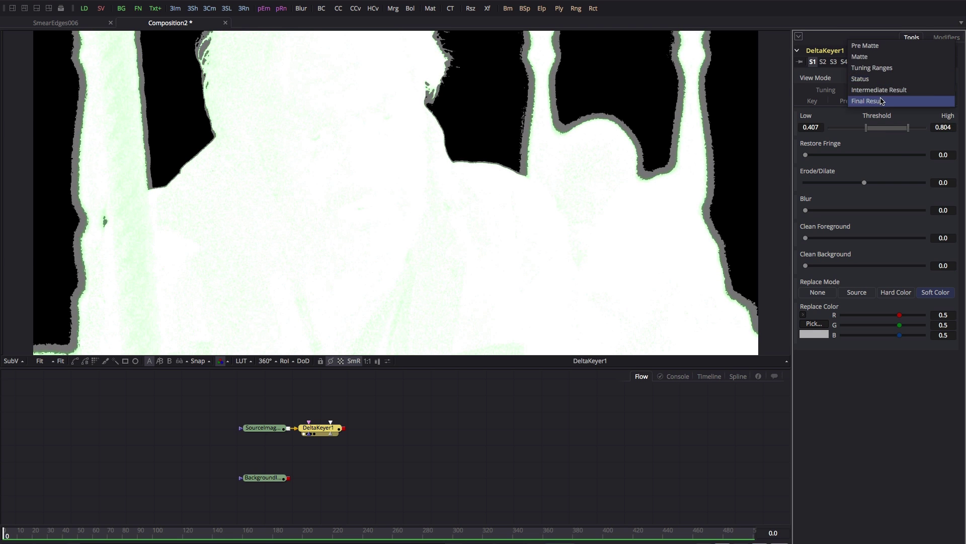
click(882, 99)
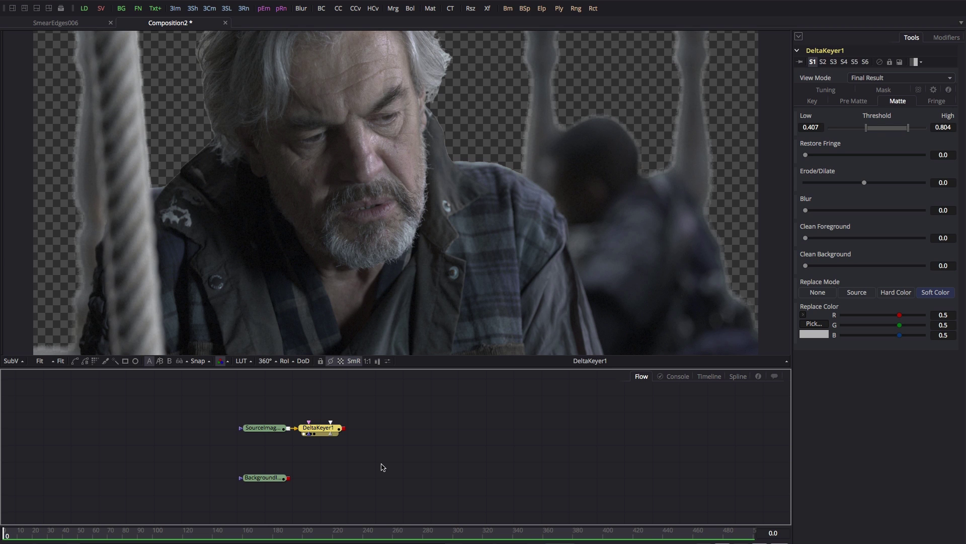
- Add a Matte Control node fed directly by the source image and show it in the viewer
key(shift+space)
text(m)
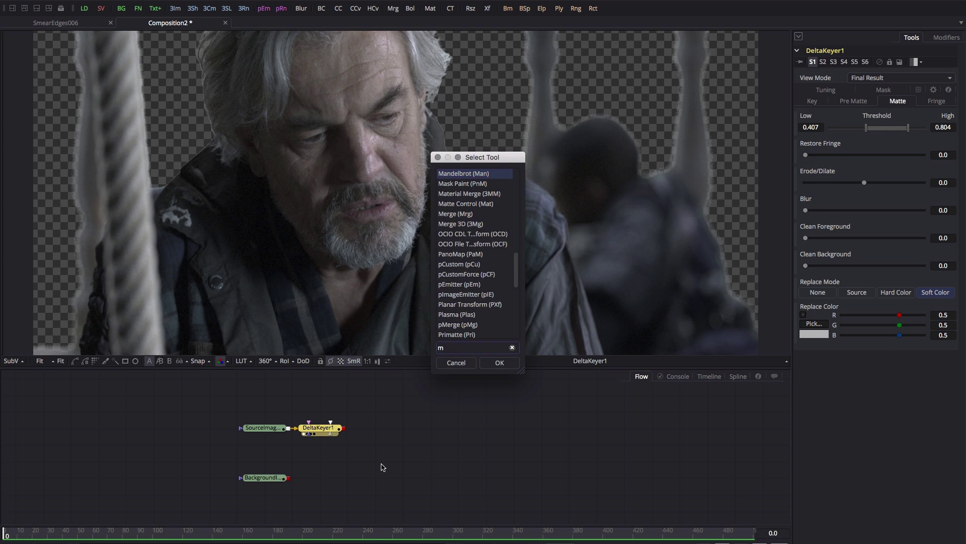
text(at)
key(Return)
drag(291, 430, 326, 477)
key(1)
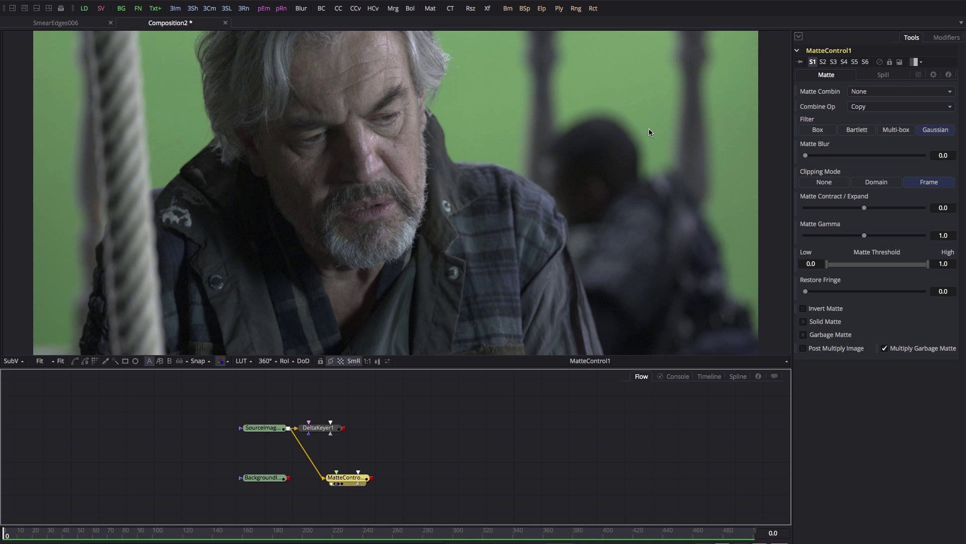
- Set the Matte Control's spill colour to Green, spill suppression to 1.0 and spill method to Well Done
click(889, 74)
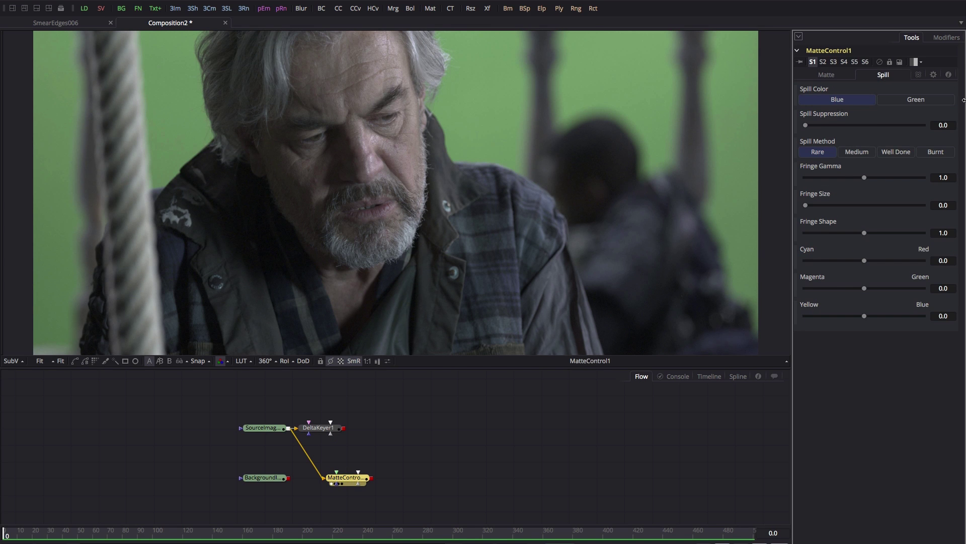
click(920, 100)
click(921, 126)
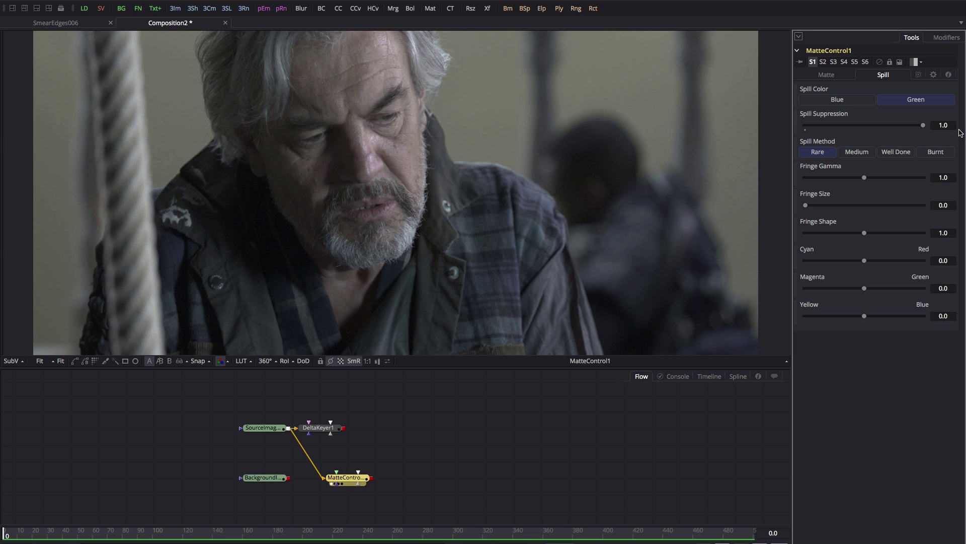
click(903, 152)
- Align the Matte Control node beneath the Delta Keyer and shift the background loader slightly lower in the flow
drag(347, 482, 325, 483)
drag(266, 477, 266, 494)
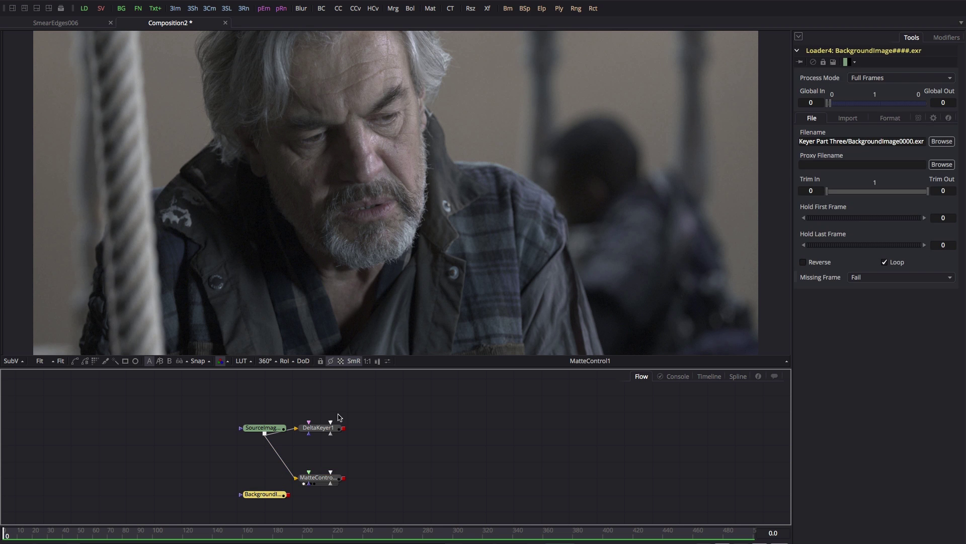
click(321, 478)
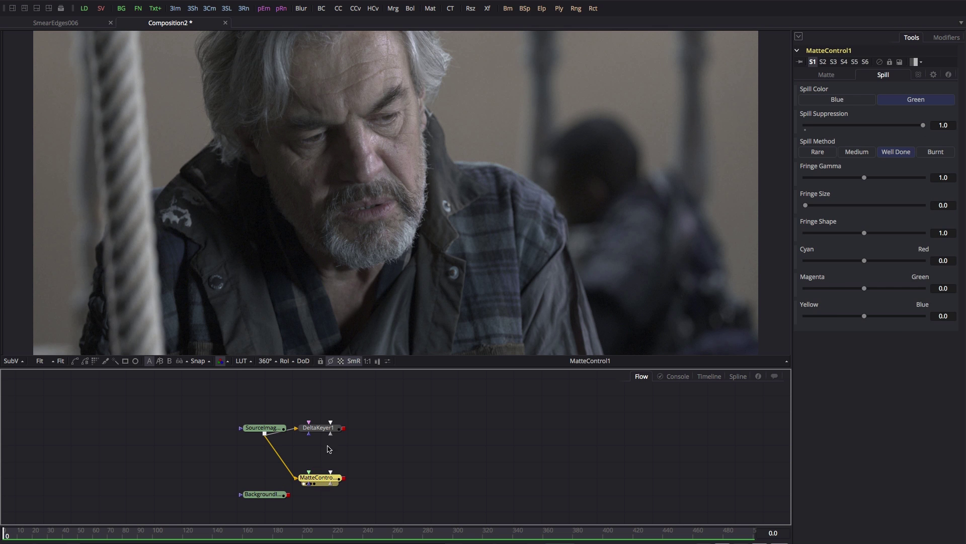
- Show the Delta Keyer in the viewer and add a Channel Booleans node after it
click(323, 429)
drag(322, 429, 412, 167)
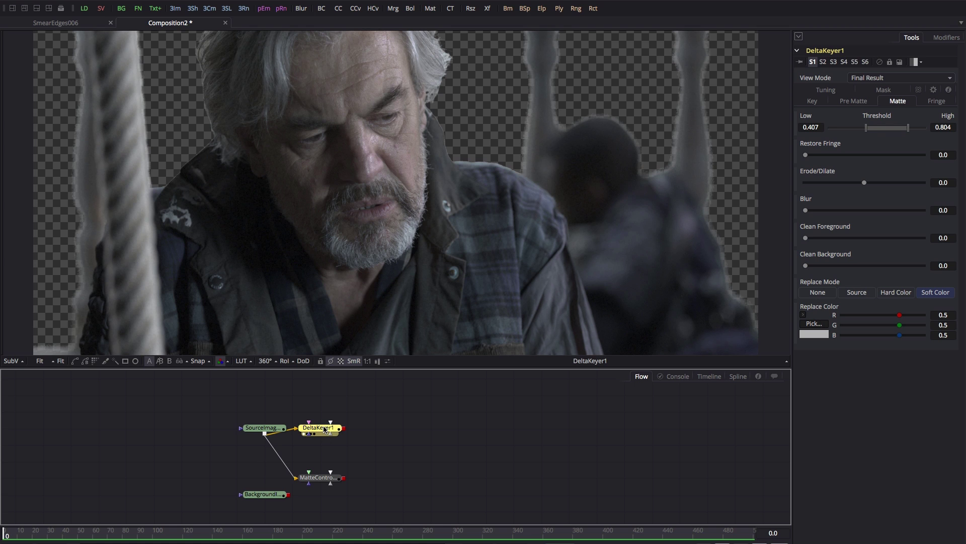
key(shift+space)
text(bol)
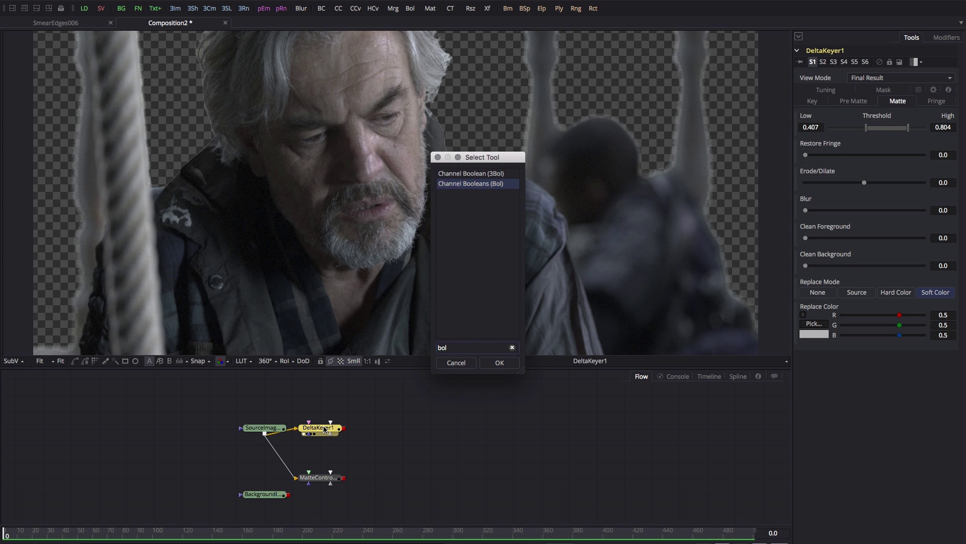
key(Return)
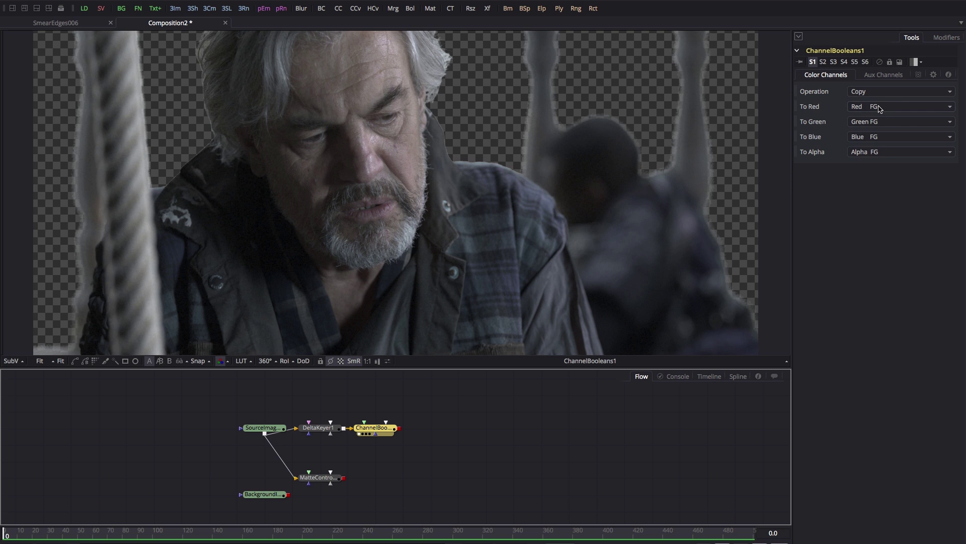
- Set the Channel Booleans' red, green and blue channels to Alpha FG and its alpha channel to White
click(879, 108)
click(878, 141)
click(880, 122)
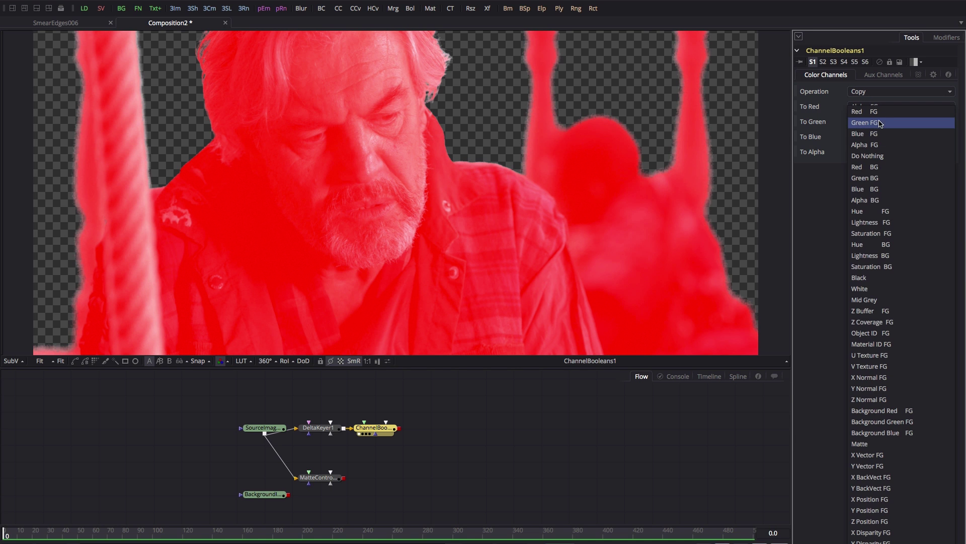
click(878, 144)
click(880, 136)
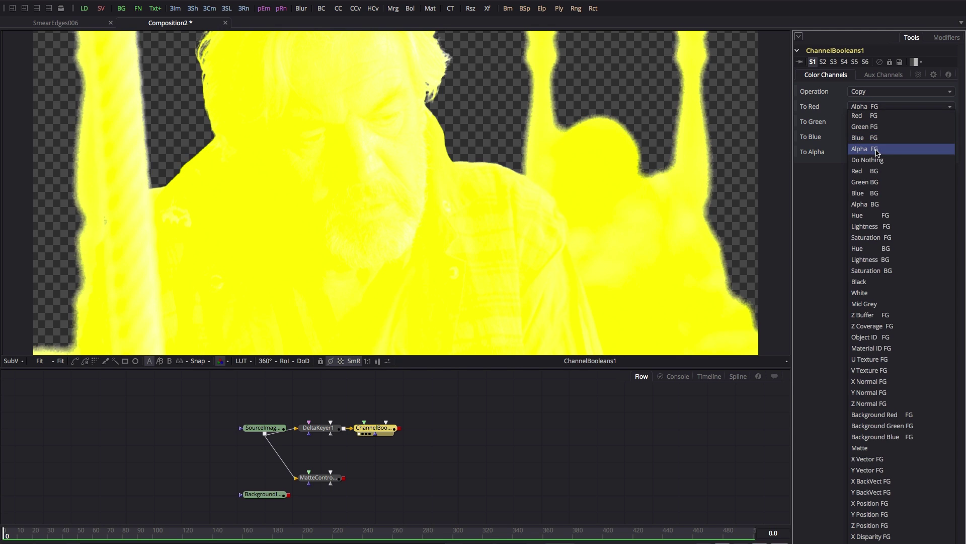
click(878, 147)
click(870, 153)
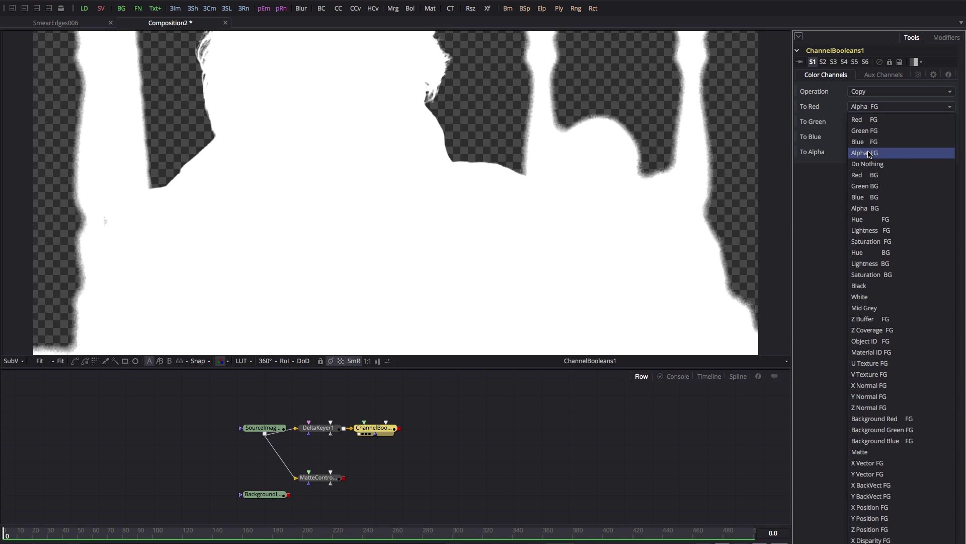
click(872, 297)
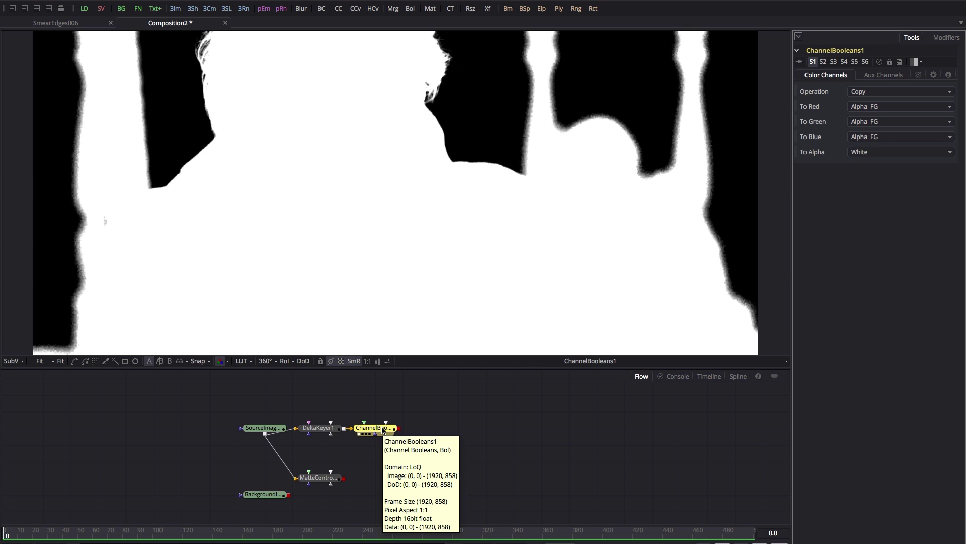
- Add an Erode/Dilate node after the Channel Booleans, followed by a second Channel Booleans node
key(shift+space)
text(er)
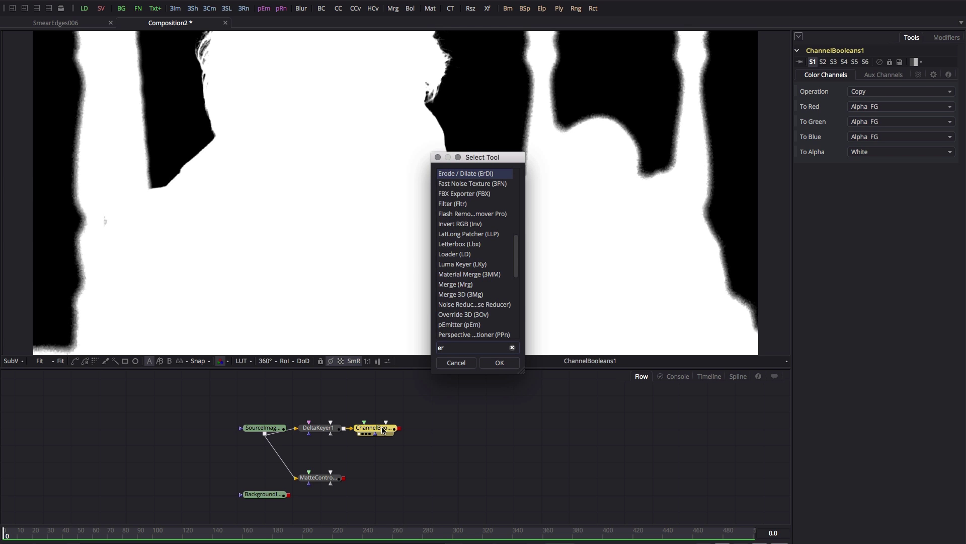
key(Return)
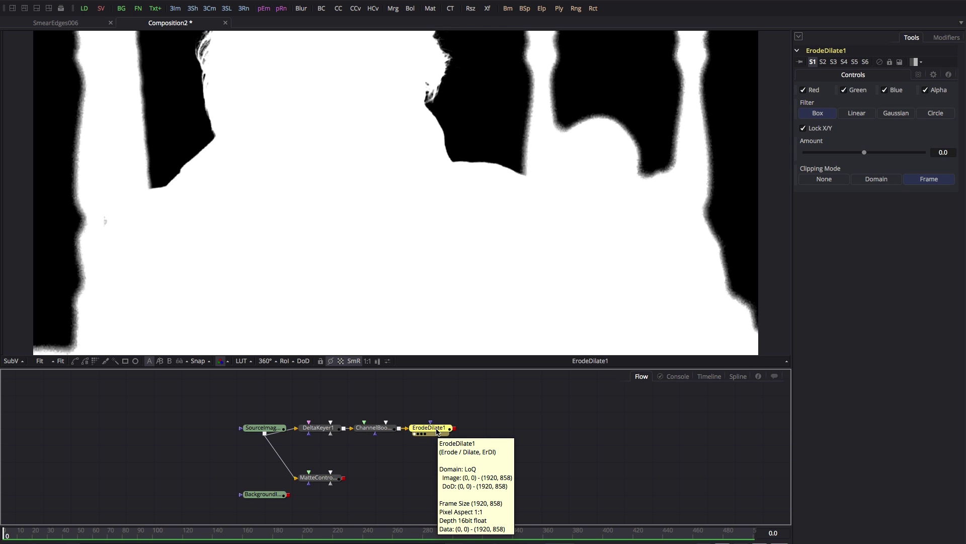
key(shift+space)
text(bol)
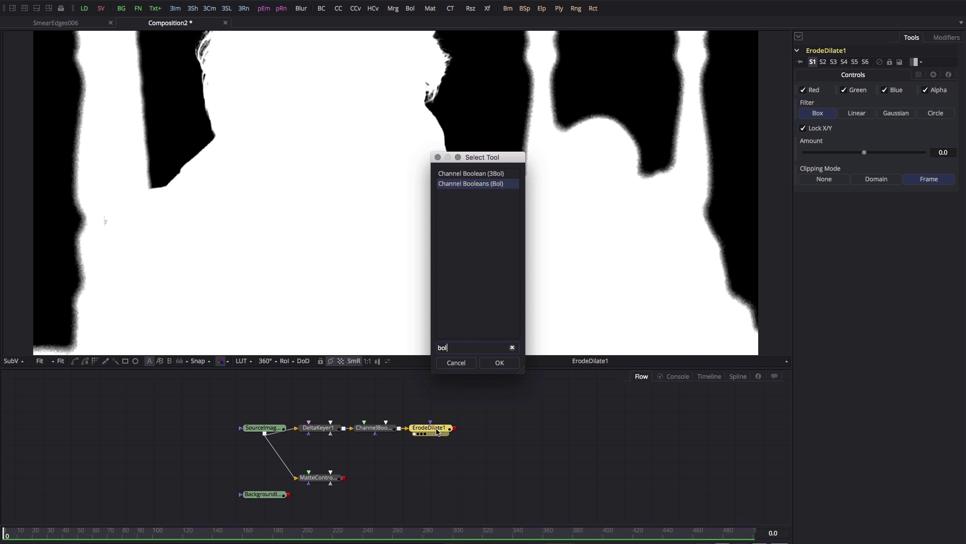
key(Return)
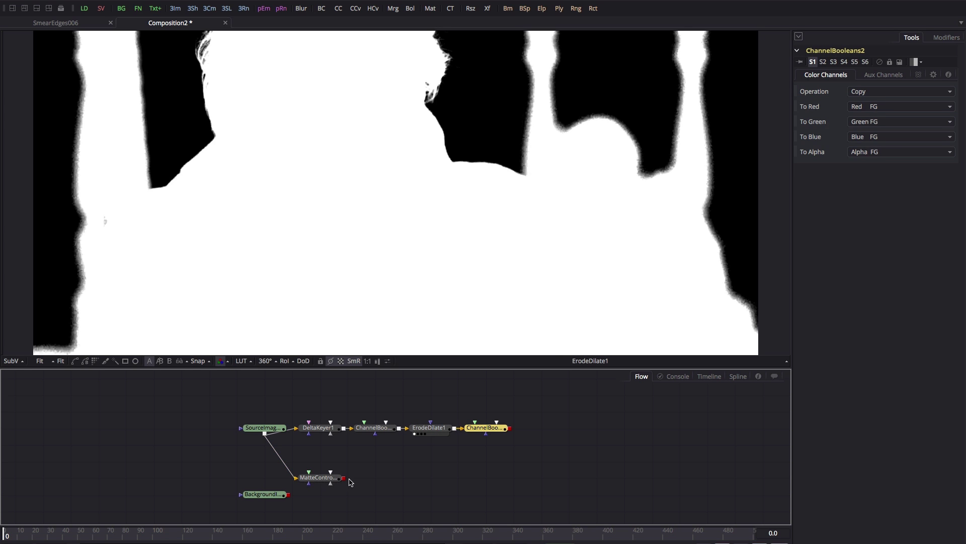
- Move the Matte Control node beneath the Erode/Dilate node and show it in the viewer
drag(332, 482, 433, 484)
click(434, 483)
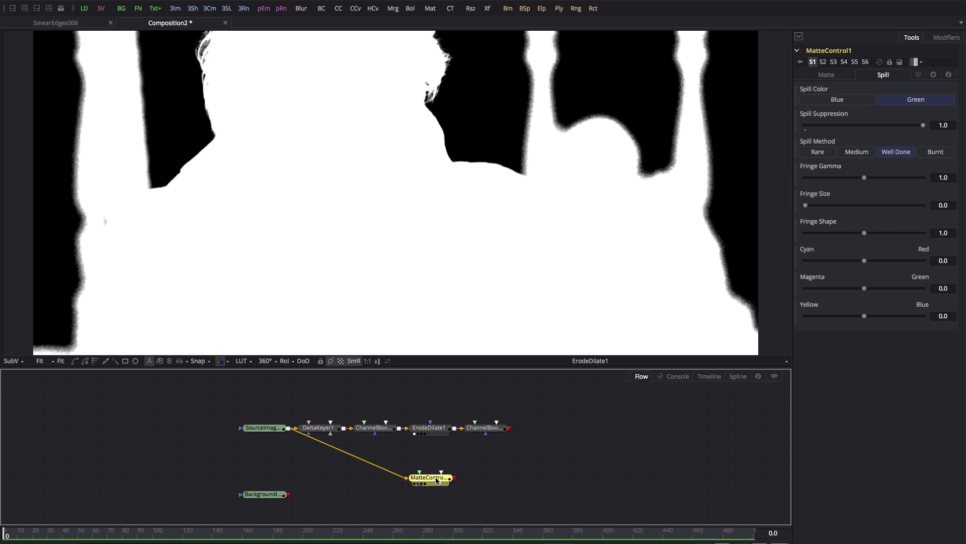
key(1)
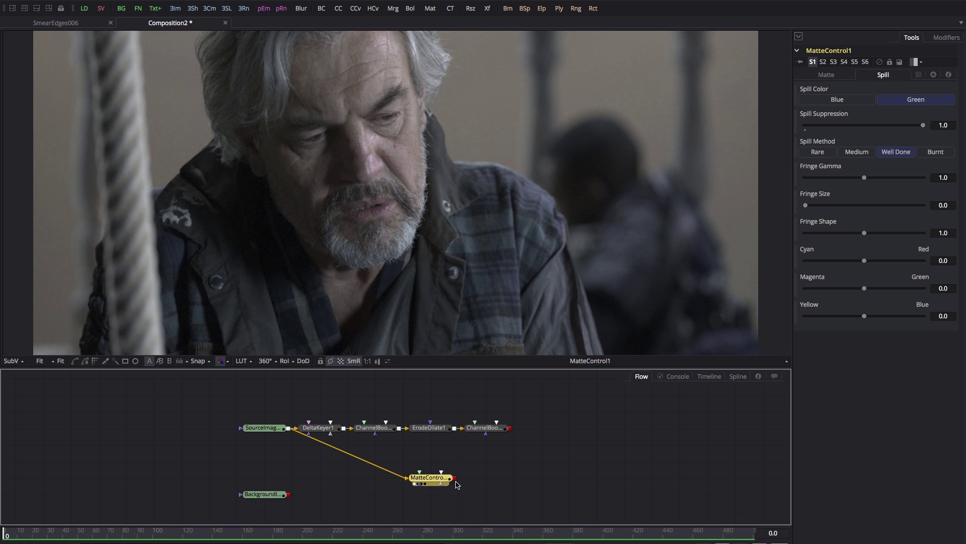
- Connect the Matte Control output to the second Channel Booleans, show that node in the viewer and swap its inputs
drag(455, 479, 500, 430)
drag(488, 430, 488, 431)
key(1)
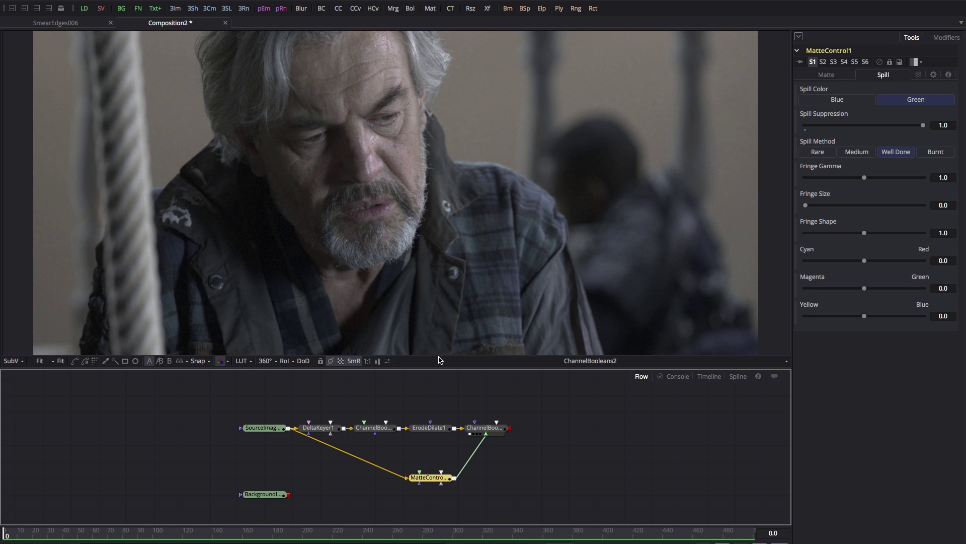
click(488, 431)
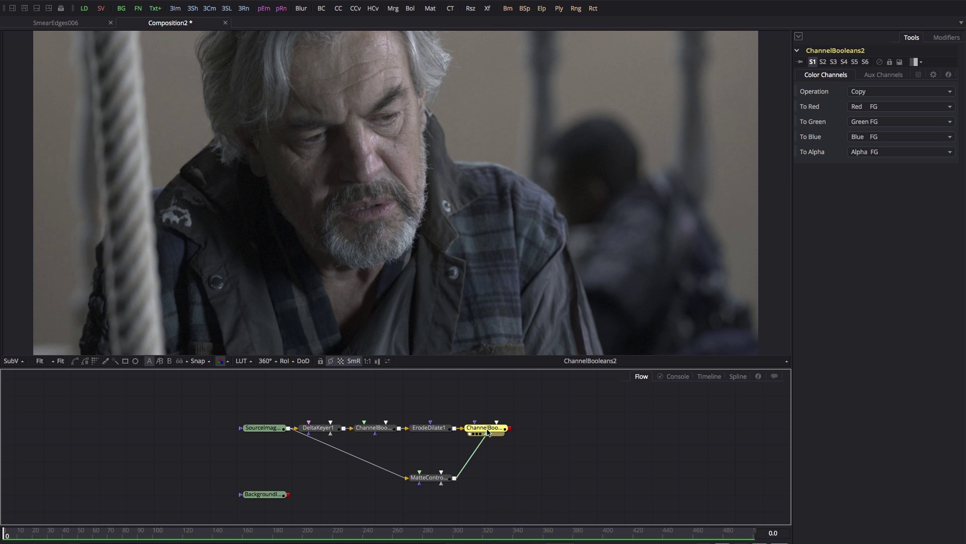
key(ctrl+t)
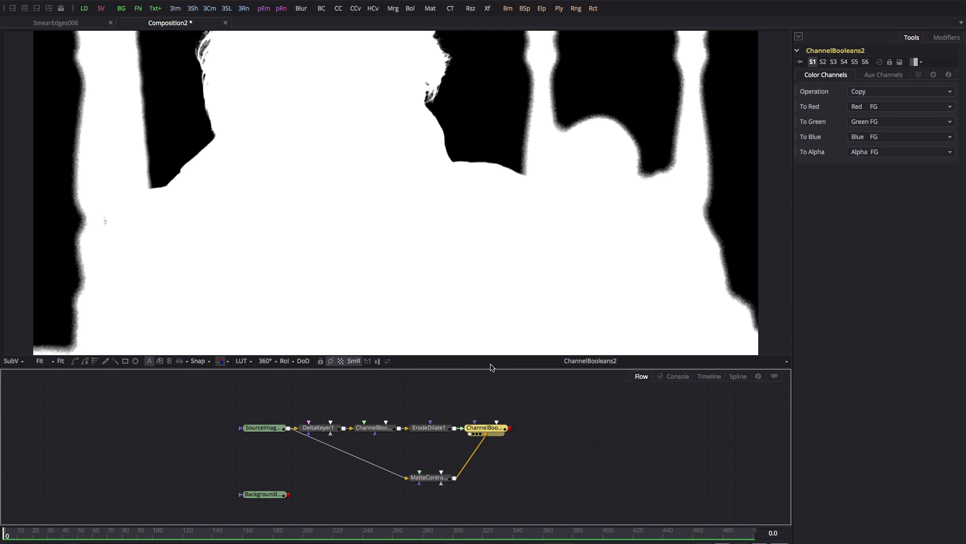
- Set the second Channel Booleans' operation to Multiply and its alpha channel to Red FG
click(875, 91)
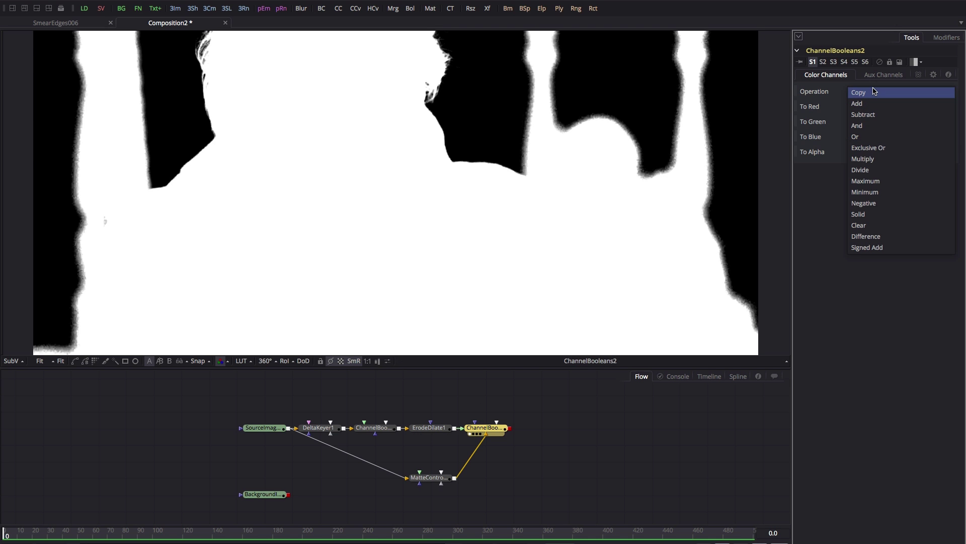
click(873, 160)
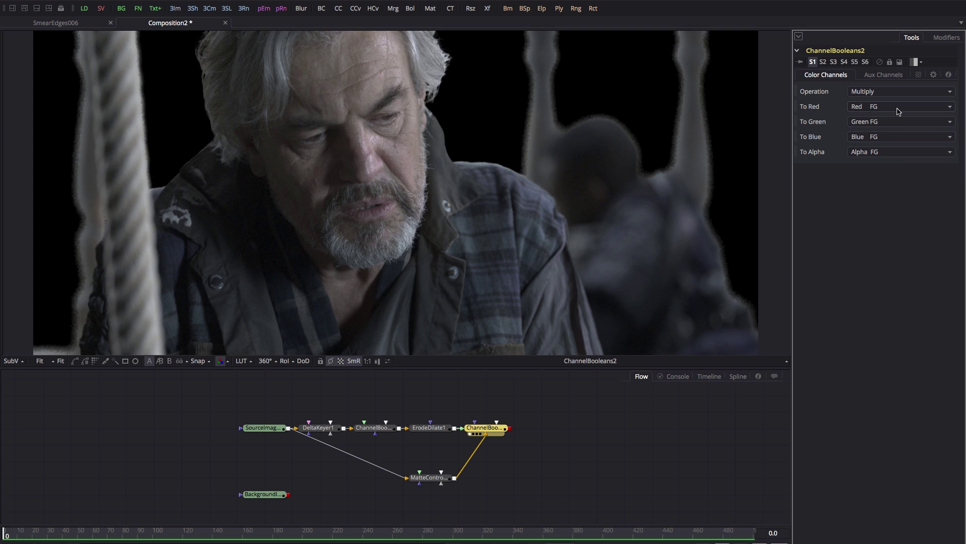
click(865, 152)
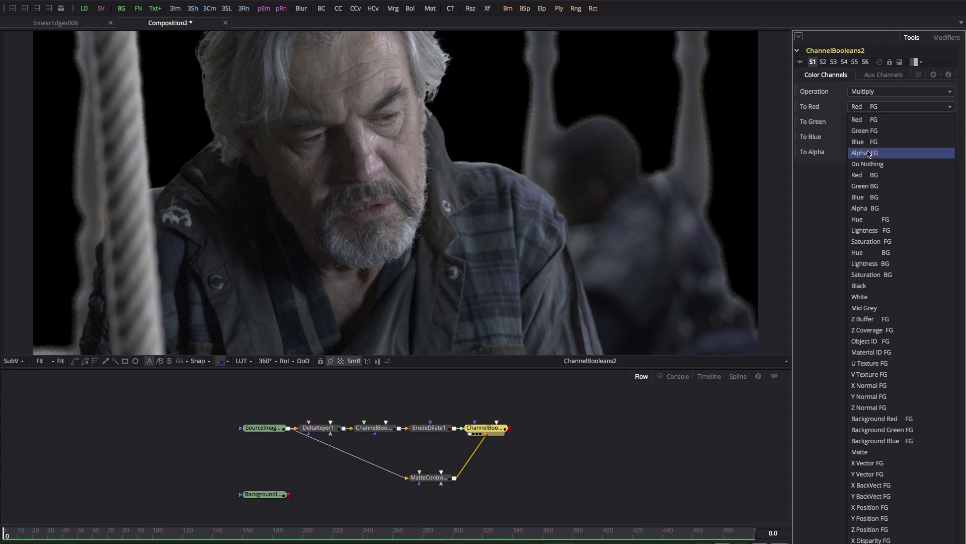
click(872, 122)
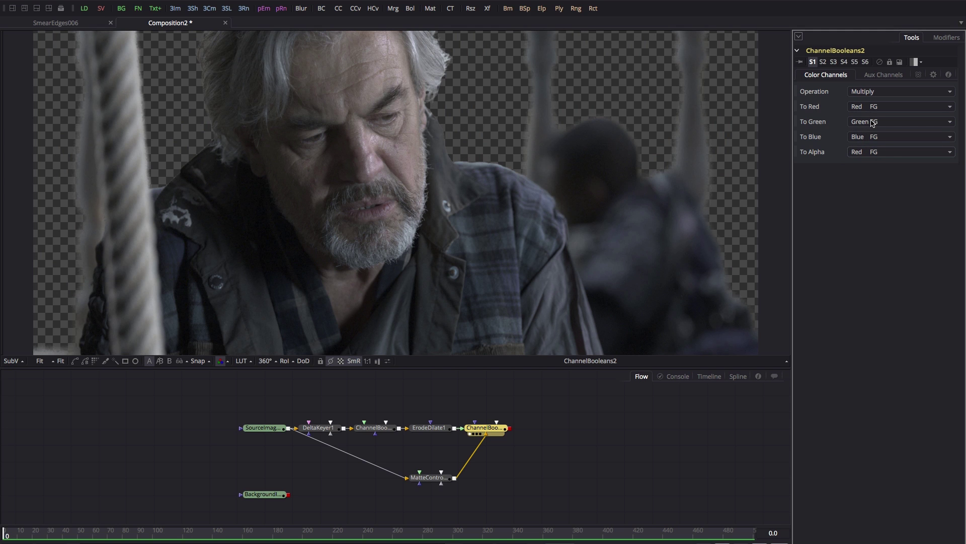
- Give the Erode/Dilate node a negative amount so the matte shrinks inward from the subject's edges
click(429, 429)
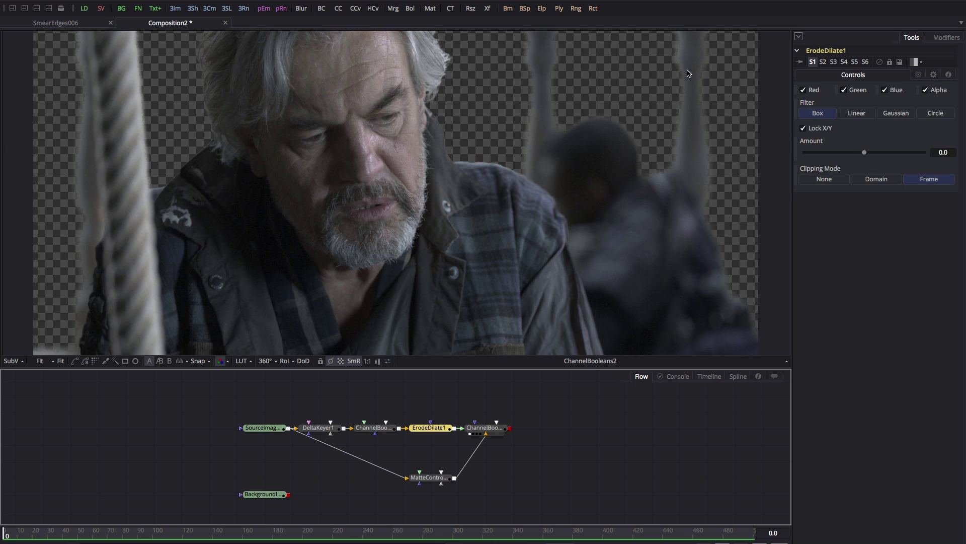
drag(865, 152, 828, 160)
- Add a Blur node after the second Channel Booleans, show it in the viewer and set its Blur Size to 12
click(506, 428)
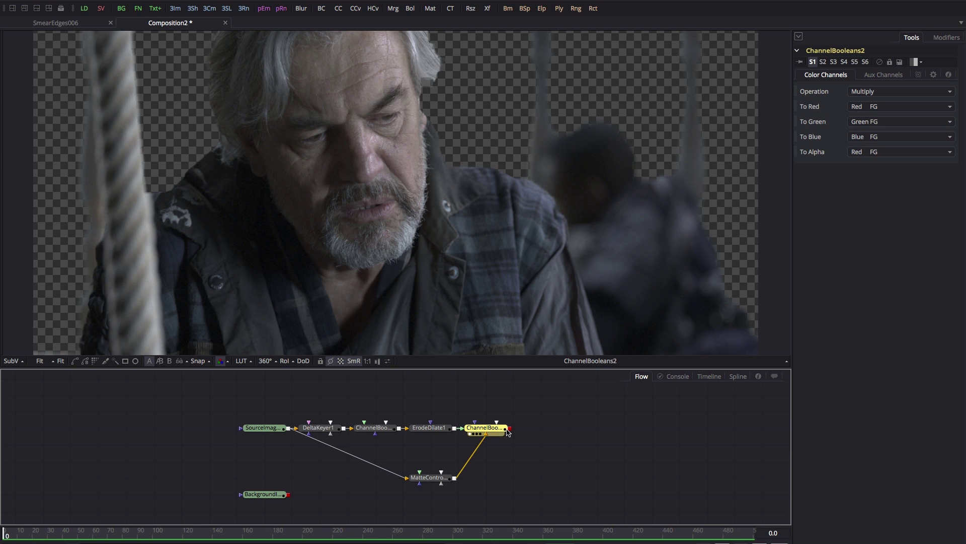
key(shift+space)
text(blur)
key(Return)
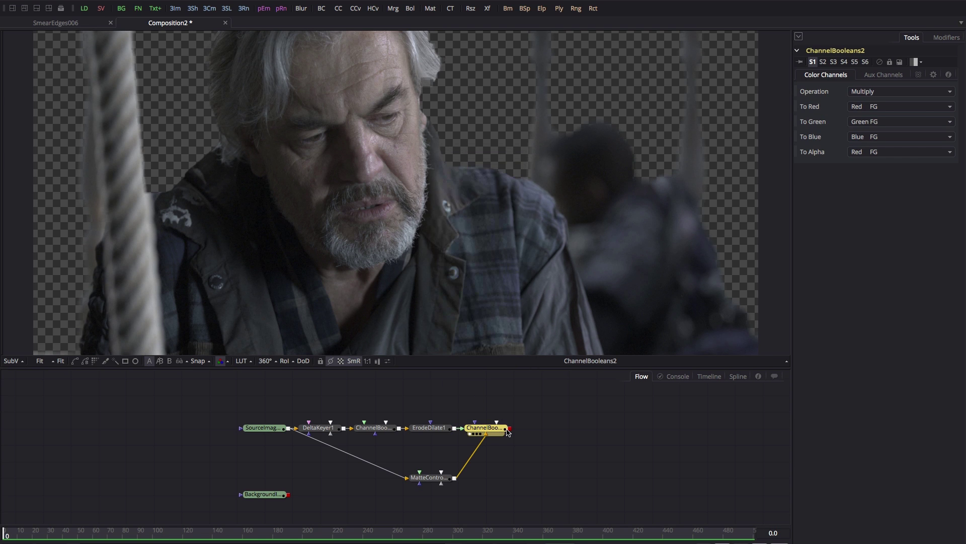
key(1)
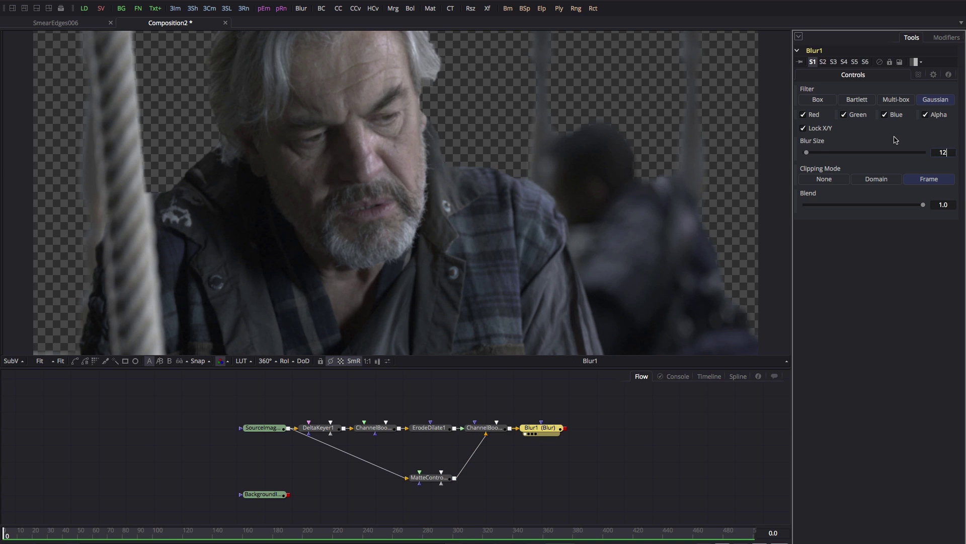
key(Tab)
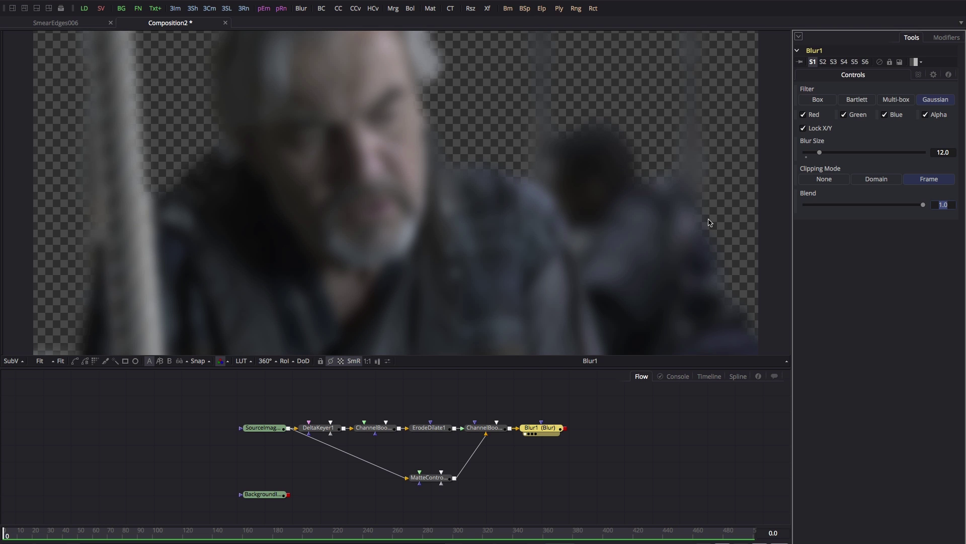
- Add a Brightness/Contrast node after the Blur with Clip Black, Clip White and the Alpha channel enabled
mouse_move(542, 430)
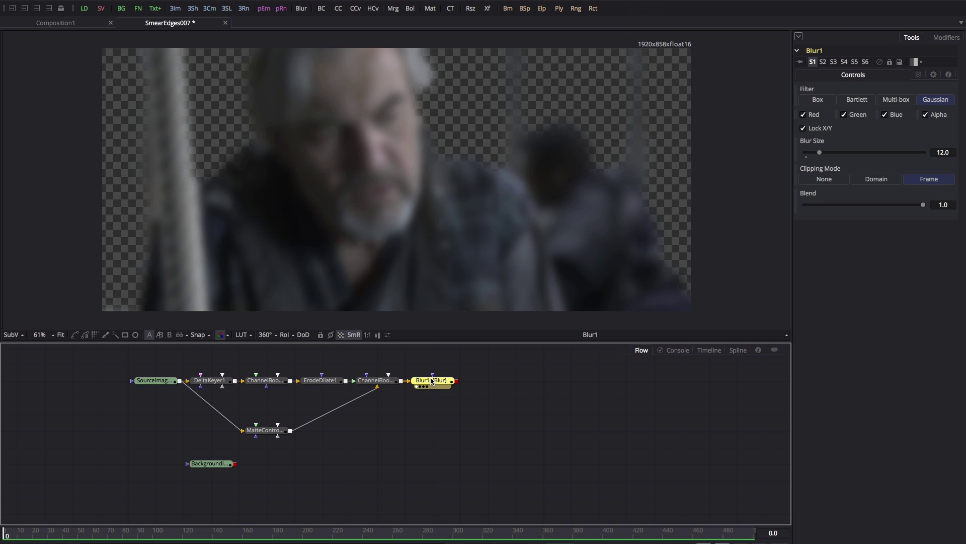
mouse_move(432, 382)
key(ctrl+space)
text(bri)
key(Return)
click(804, 322)
click(886, 322)
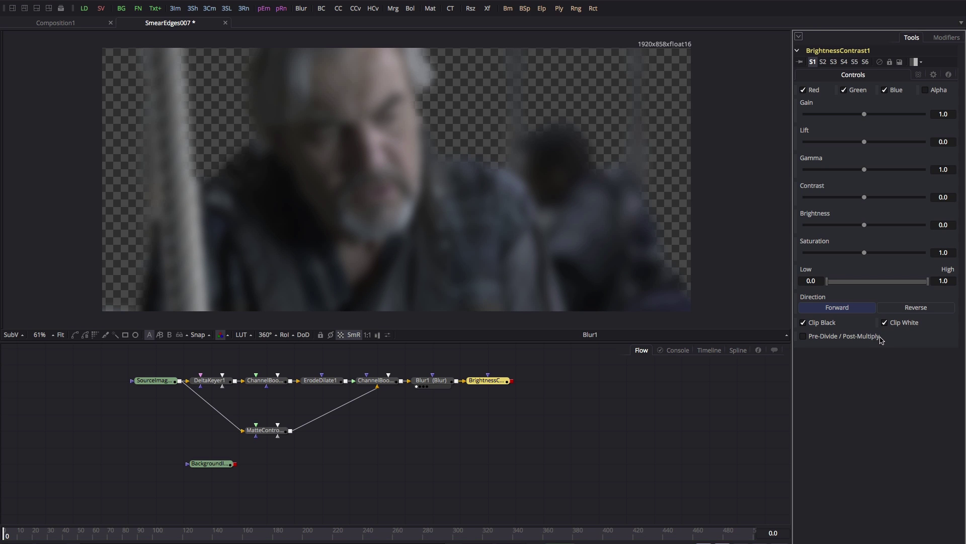
click(925, 91)
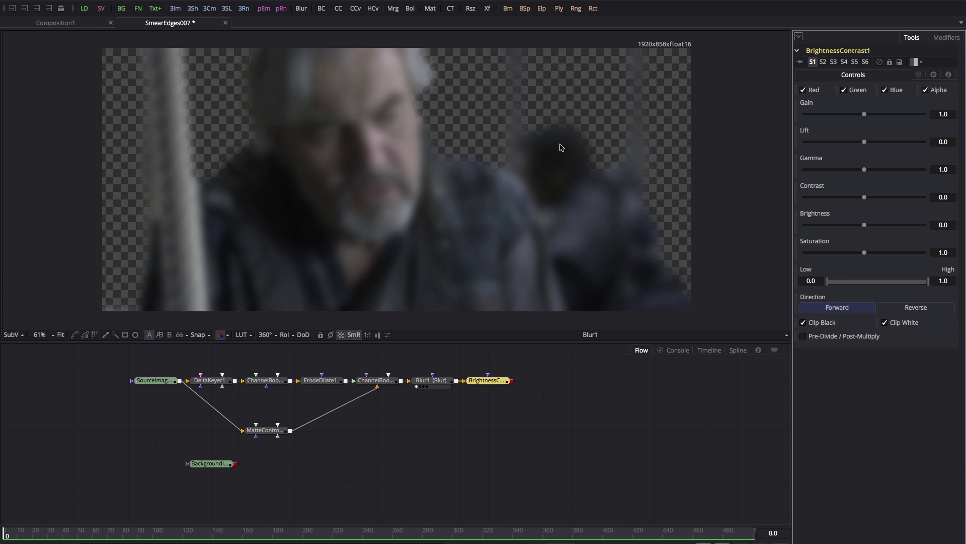
- Add a third Channel Booleans after the Brightness/Contrast, place it lower in the flow and feed both its inputs from that node
click(492, 382)
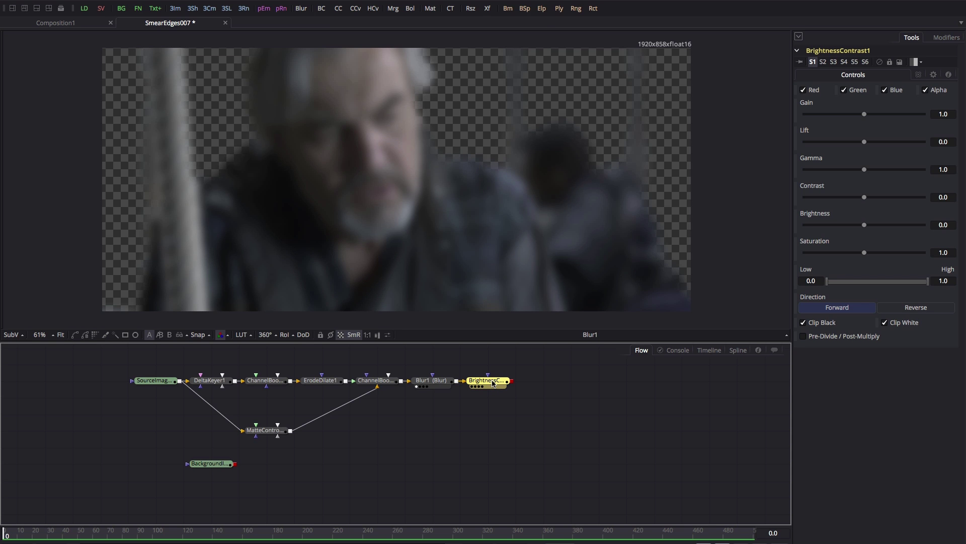
key(shift+space)
text(chan)
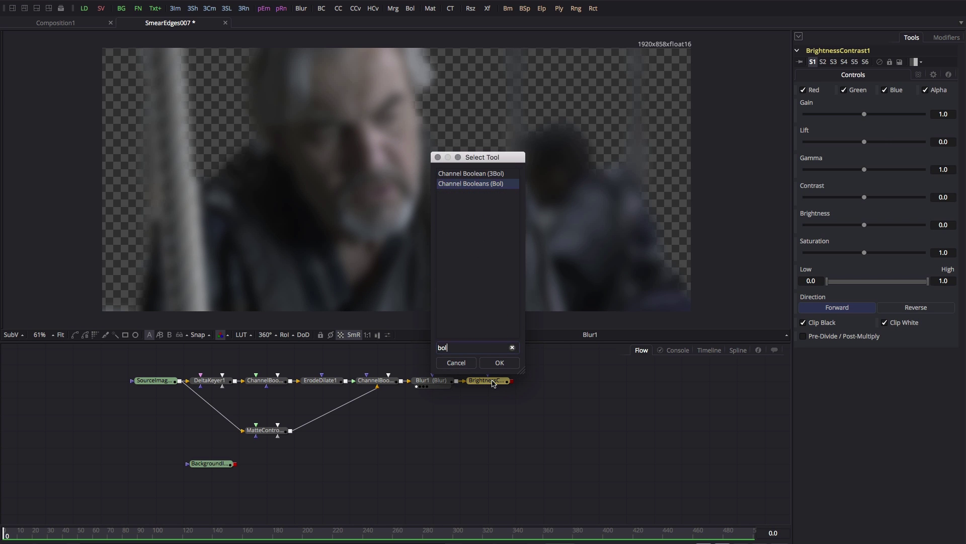
key(Return)
drag(544, 381, 572, 435)
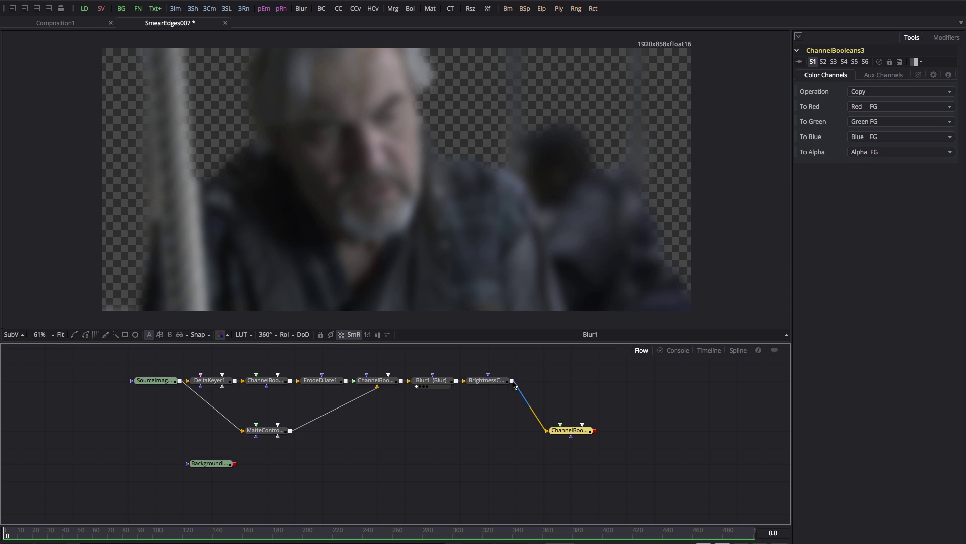
drag(512, 381, 577, 433)
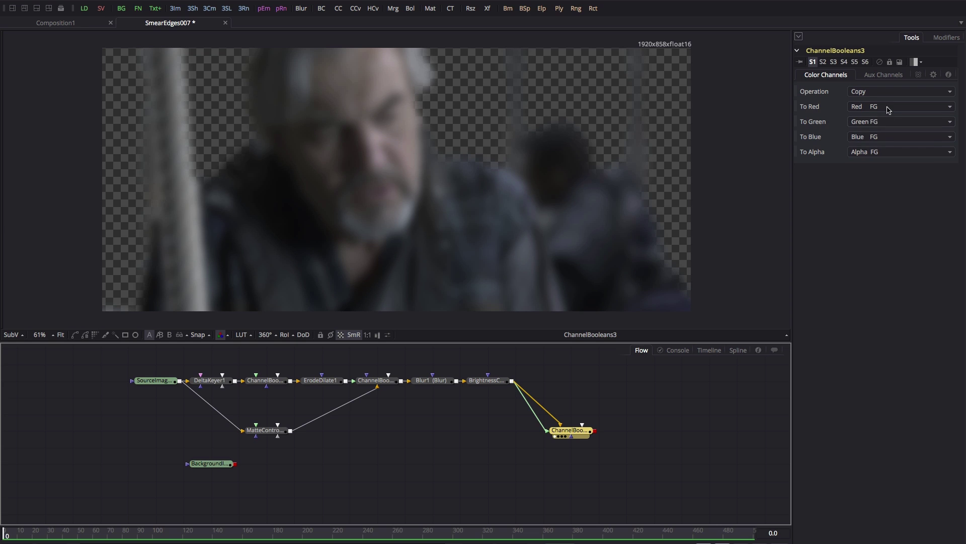
- Set the third Channel Booleans' operation to Divide and its red, green and blue channels to Alpha FG
click(874, 90)
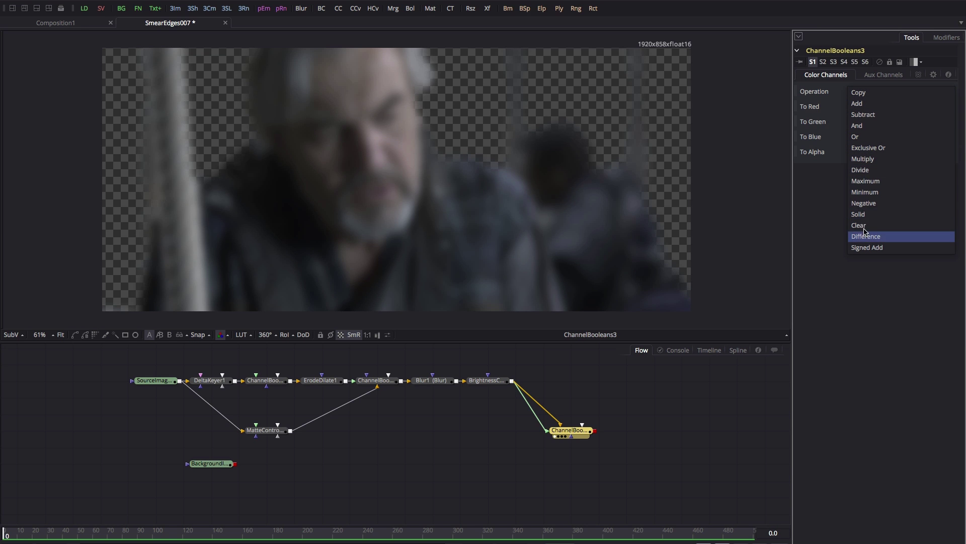
click(869, 171)
click(873, 106)
click(875, 142)
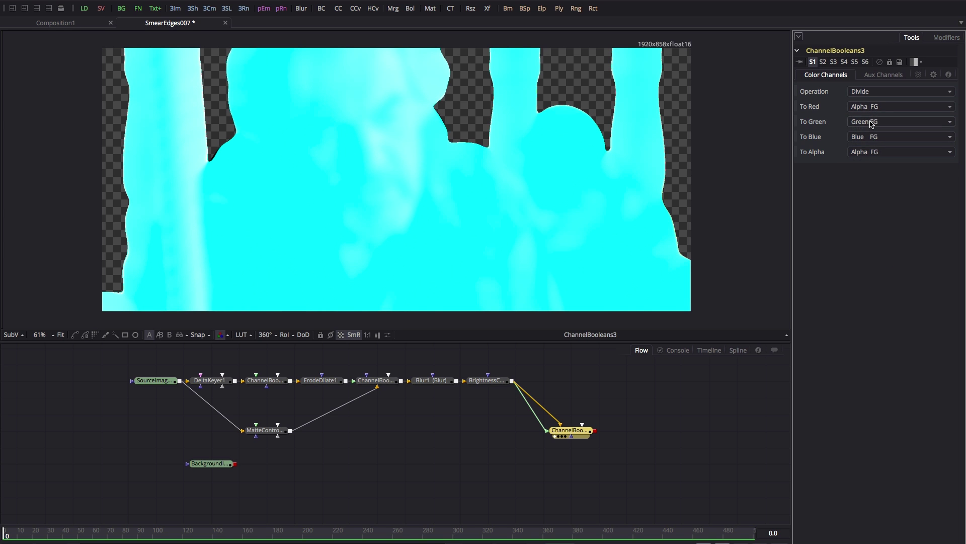
click(873, 122)
click(875, 144)
click(874, 137)
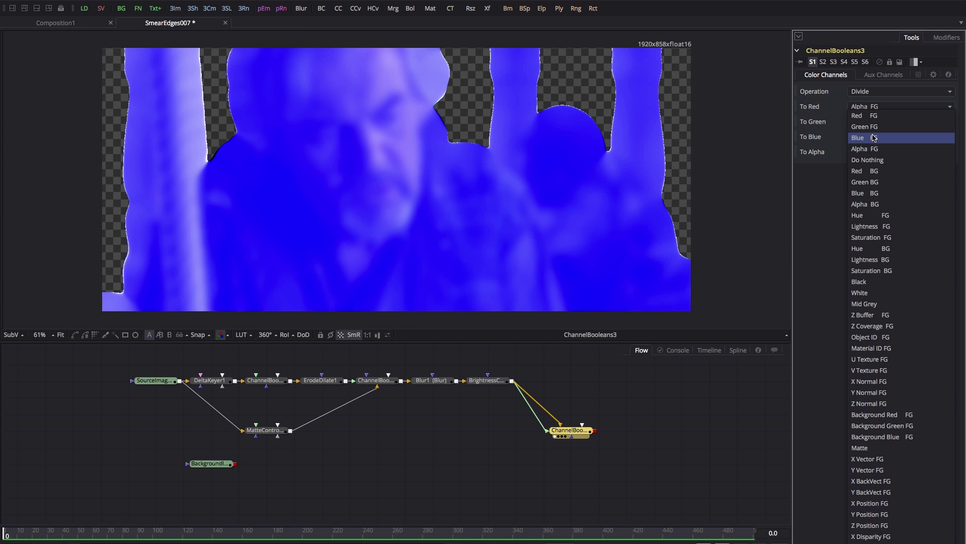
click(875, 148)
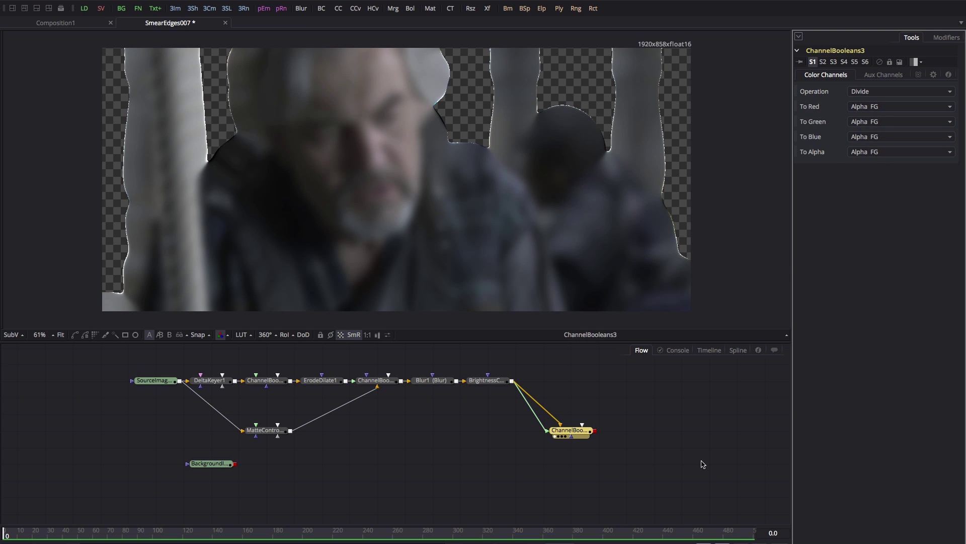
- Compare the divided result with High Quality rendering off and on, and against the Brightness/Contrast output
click(497, 384)
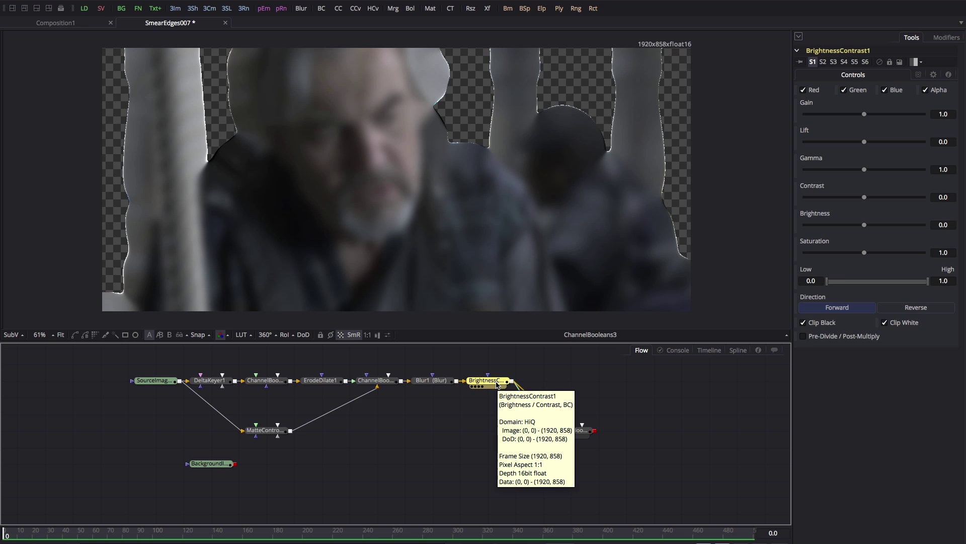
key(ctrl+p)
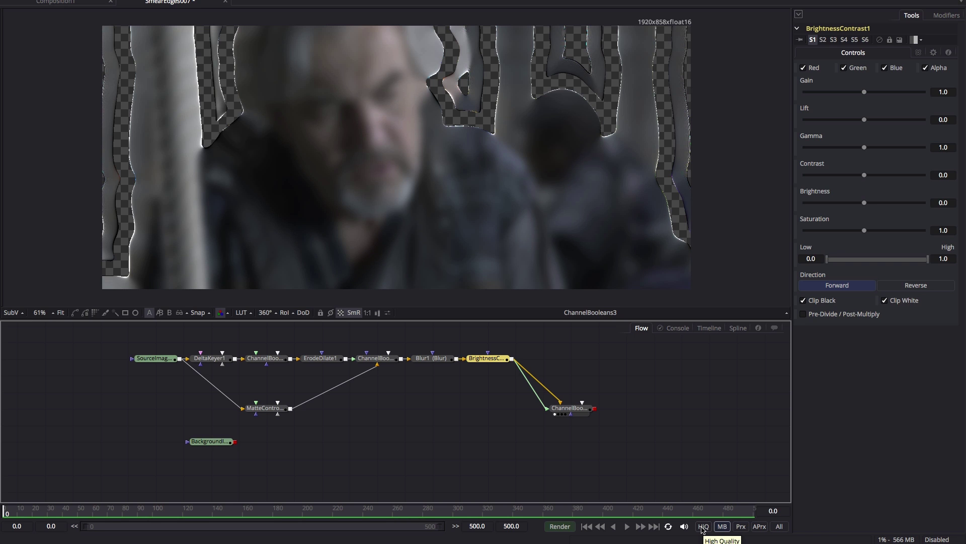
click(703, 526)
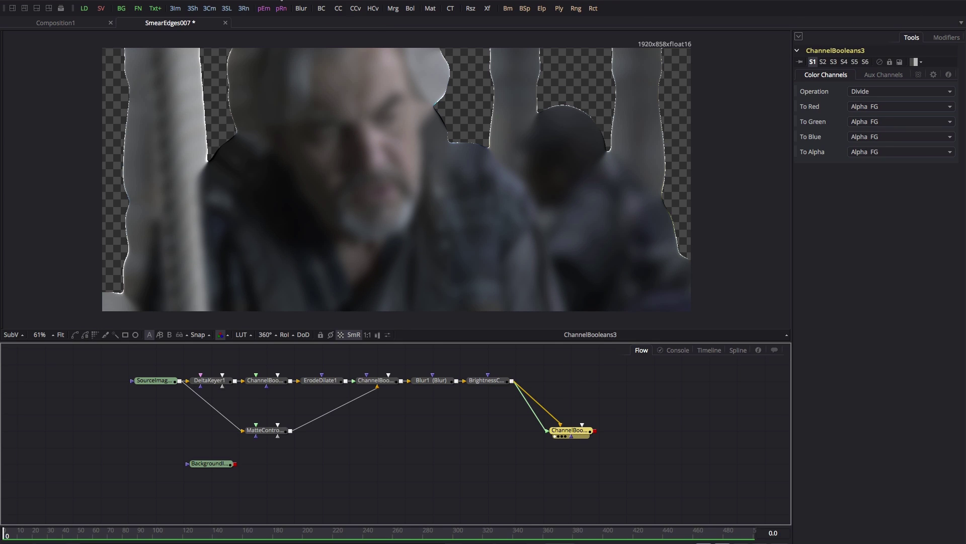
key(1)
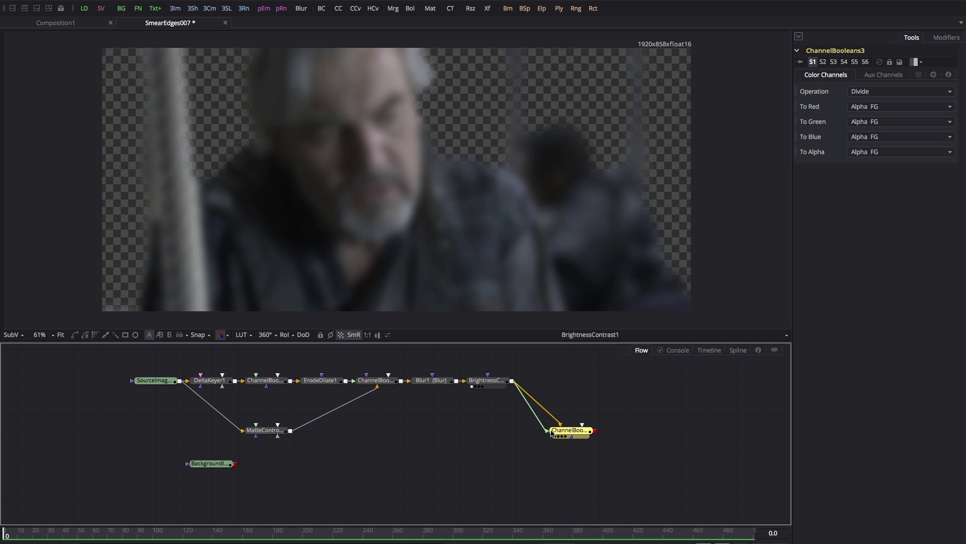
key(1)
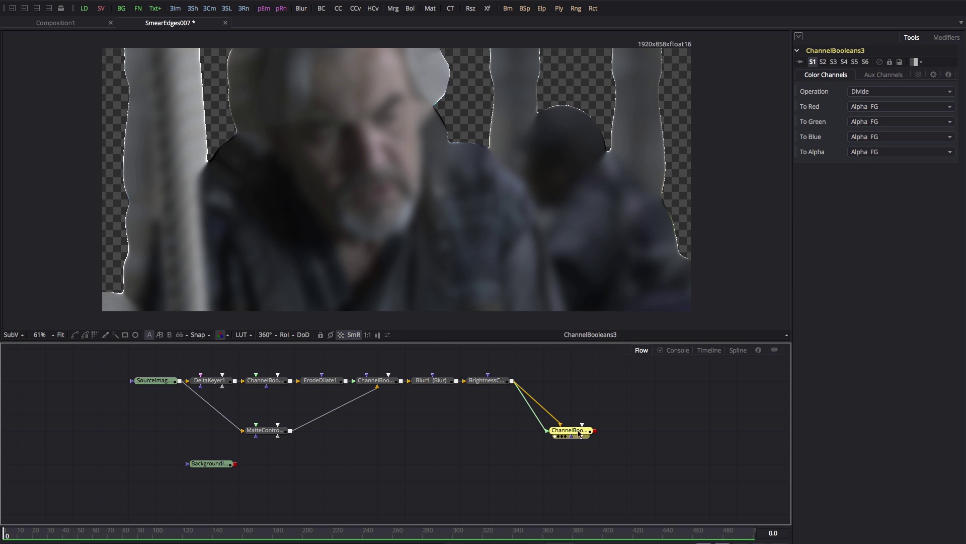
- Show the first Channel Booleans in the viewer and add another Channel Booleans above the main chain, fed from its output
scroll(495, 442, up, 2)
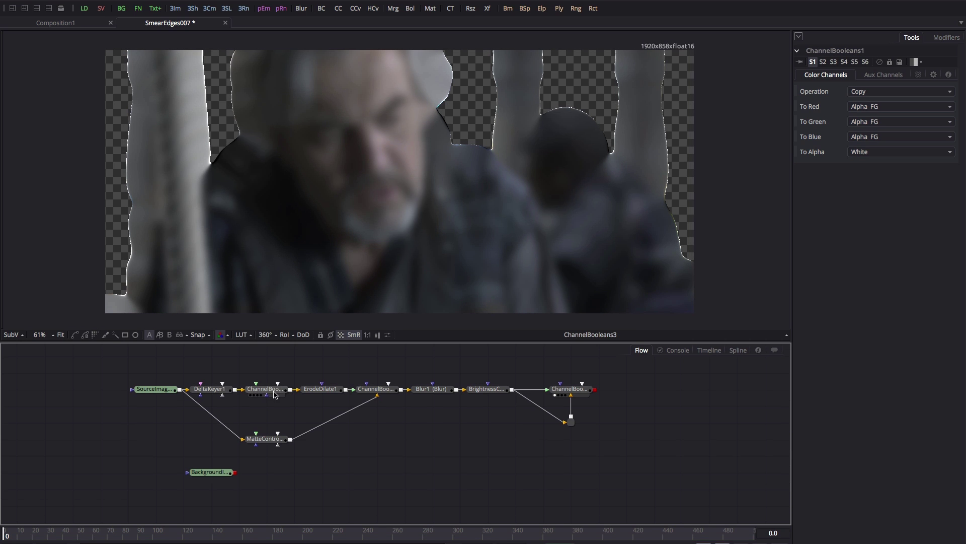
drag(270, 391, 360, 115)
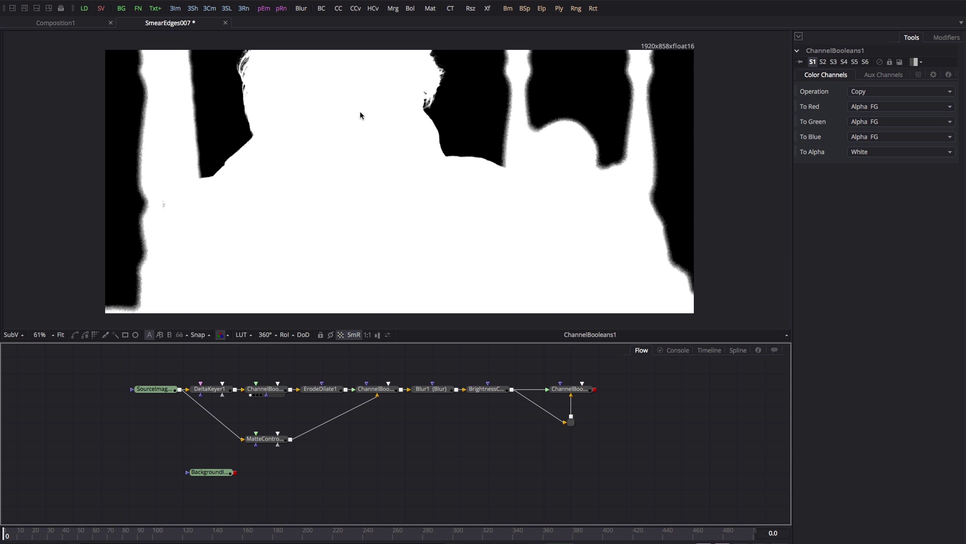
click(276, 390)
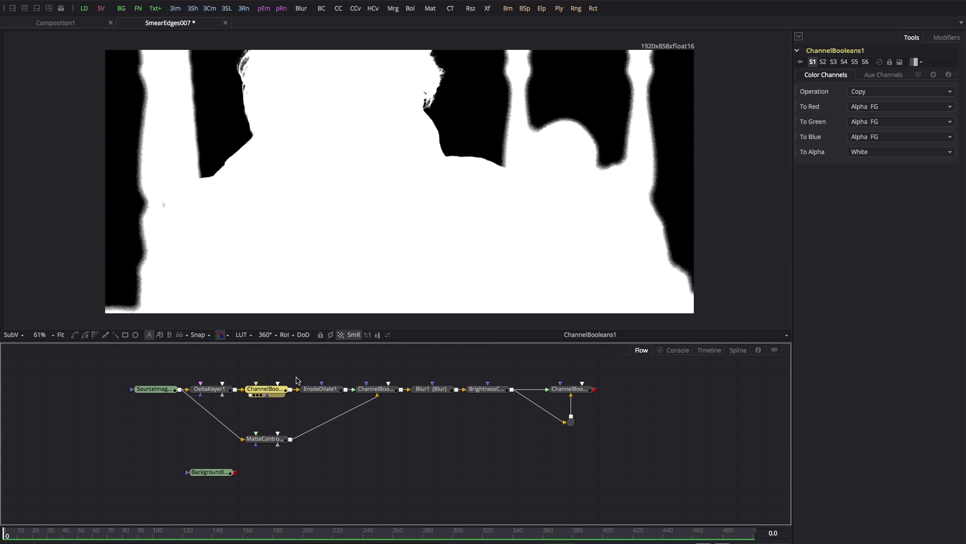
click(348, 365)
key(ctrl+space)
text(bol)
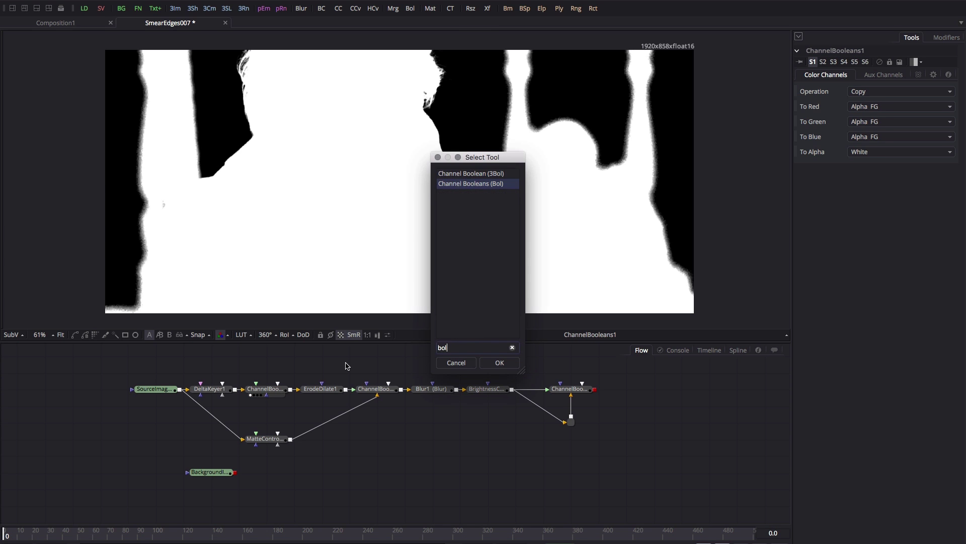
key(Return)
drag(291, 399, 352, 371)
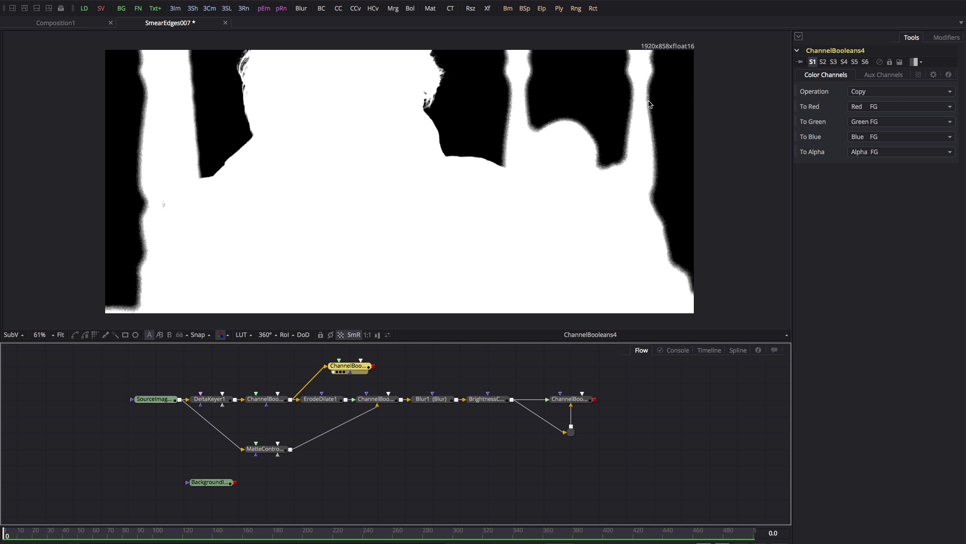
- Set the Channel Booleans above the main chain to Negative and its alpha channel to Black
click(880, 92)
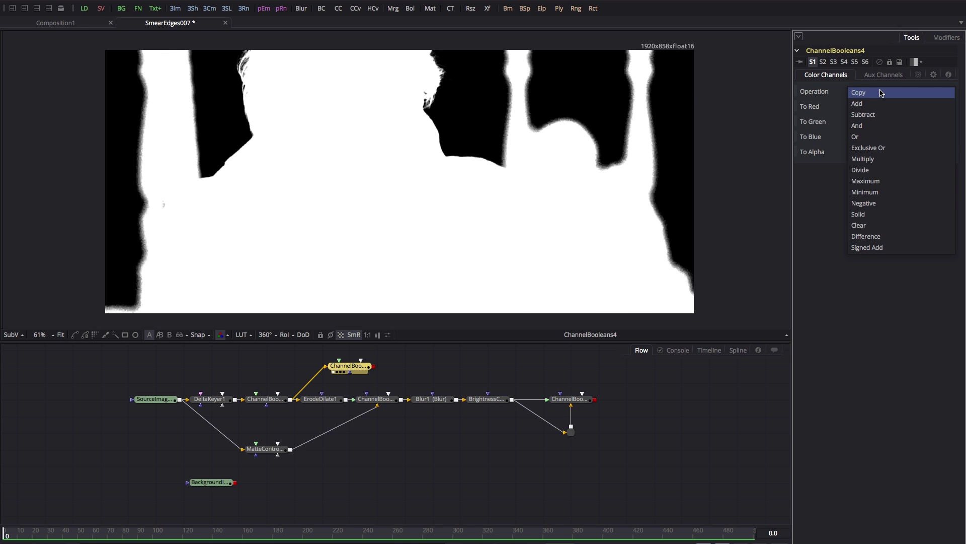
click(888, 203)
click(871, 153)
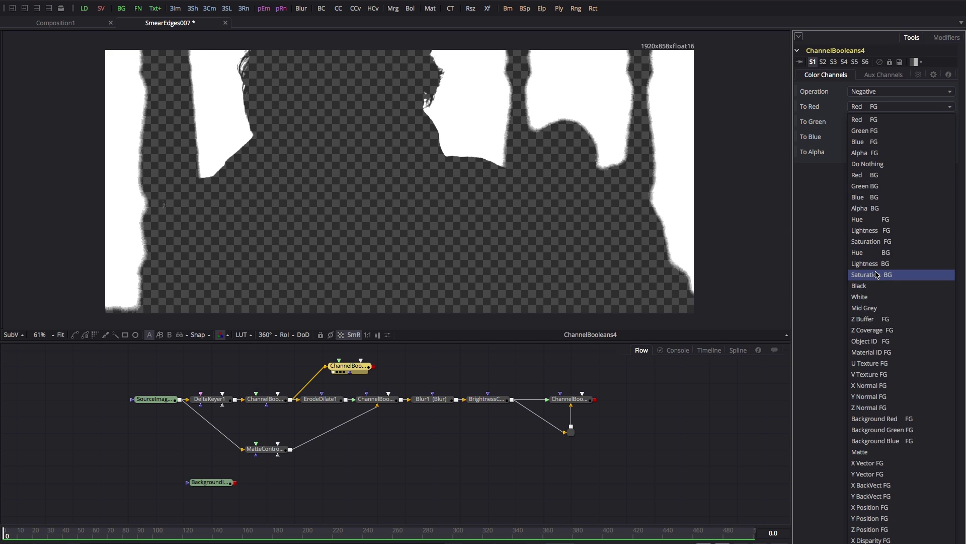
click(865, 286)
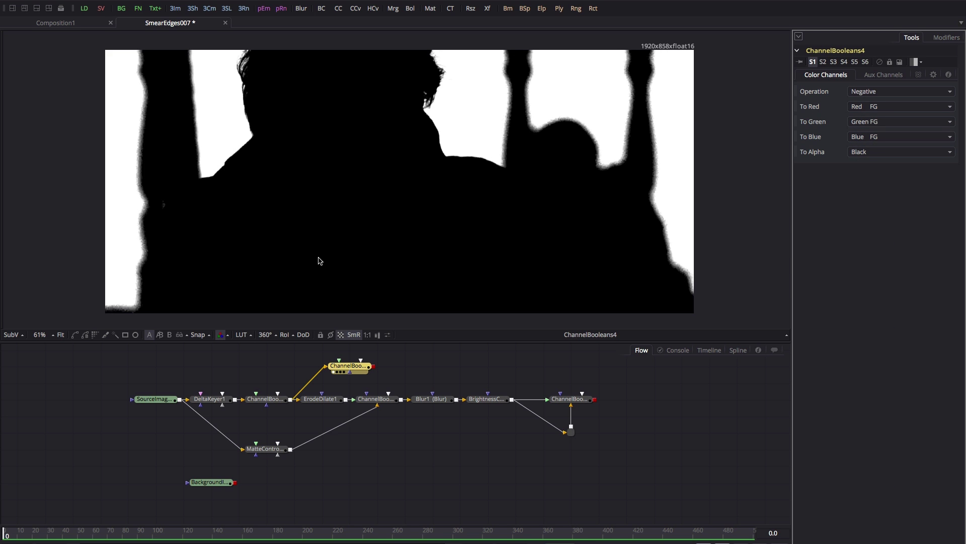
- Move the inverting Channel Booleans further along the flow and add a Blur after it, placed above the divide node, with a blur size of 12
drag(355, 368, 498, 365)
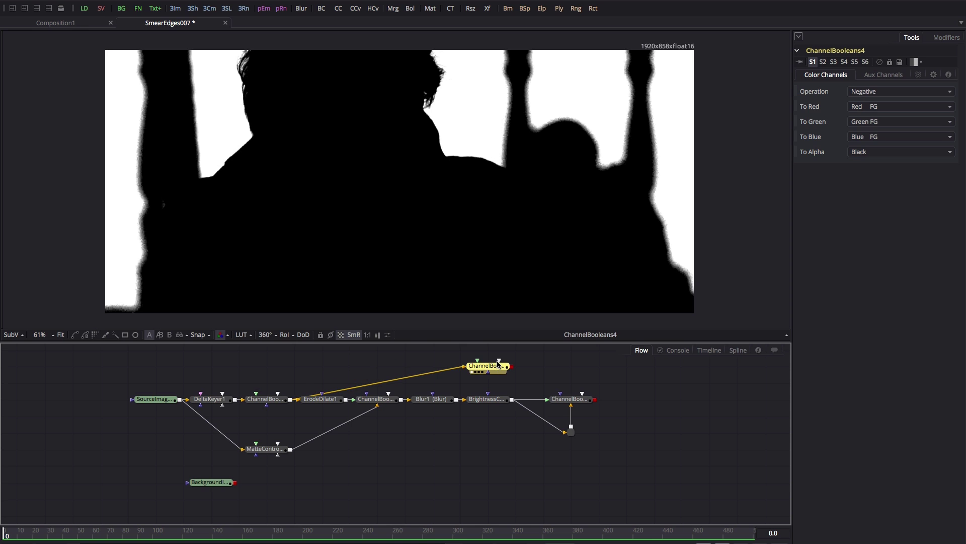
key(shift+space)
text(blur)
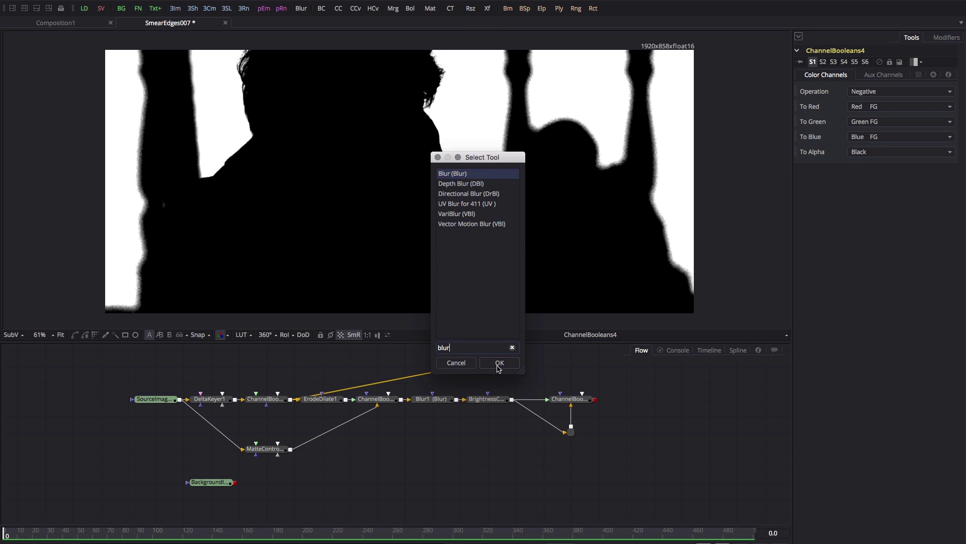
click(498, 363)
drag(946, 151, 905, 154)
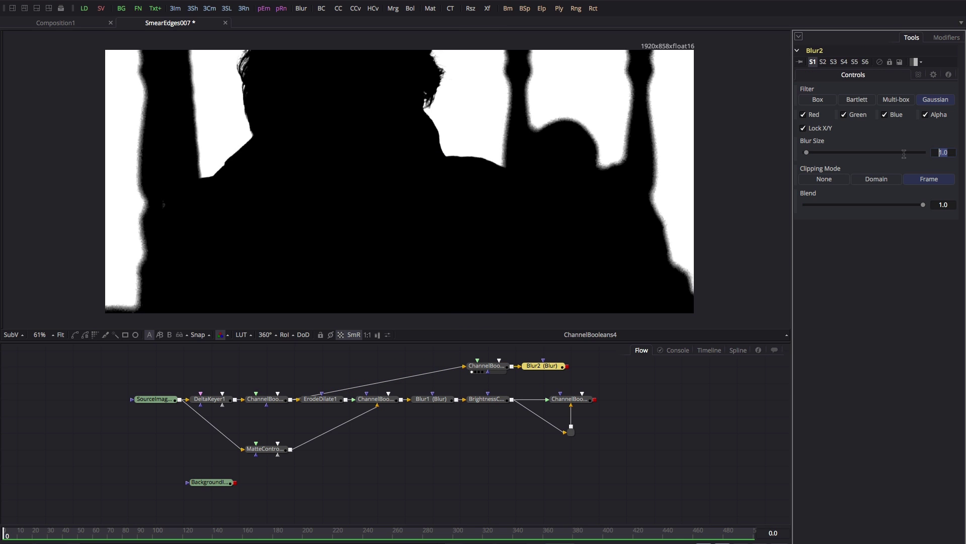
text(12)
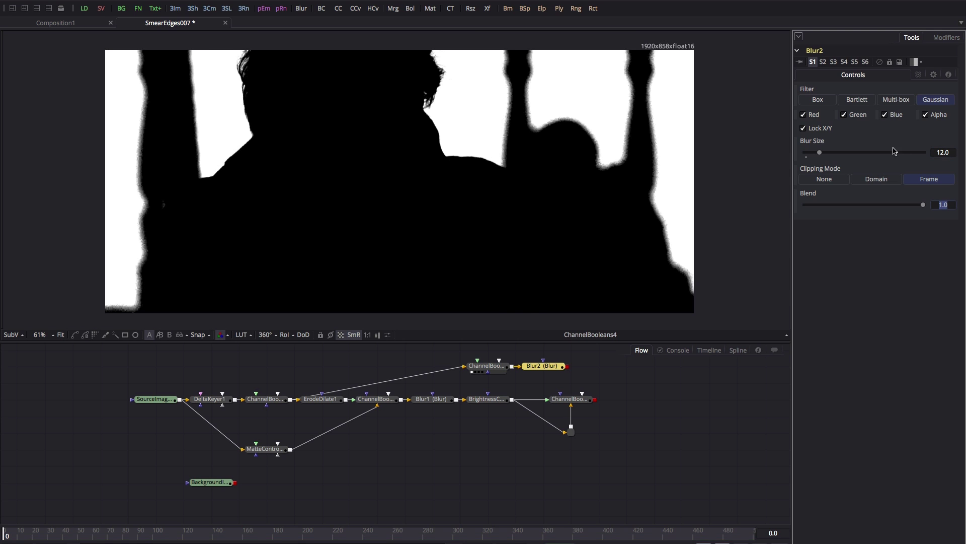
key(Return)
drag(545, 368, 572, 368)
- Add a Channel Booleans after the divide node and connect the blurred inverted matte to its foreground input
click(571, 399)
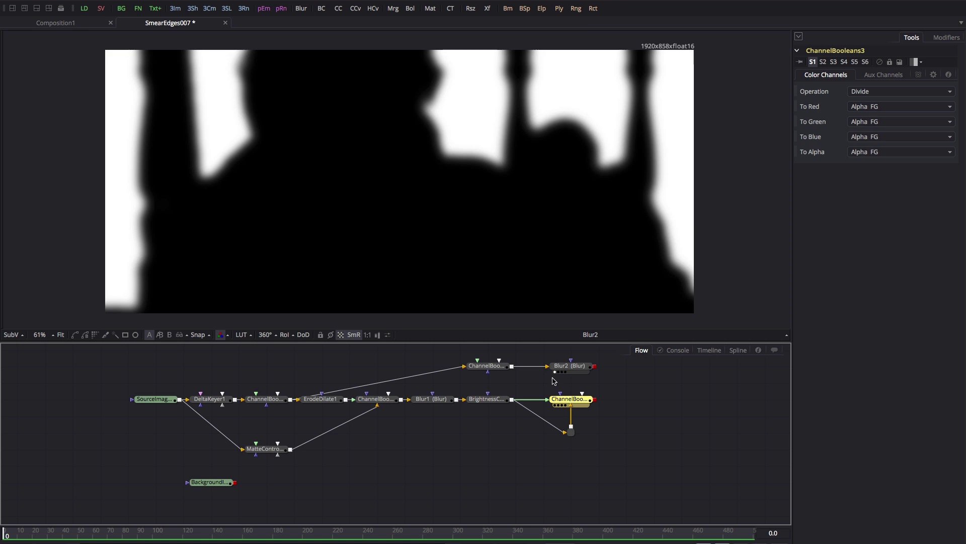
key(1)
drag(574, 367, 395, 190)
key(shift+space)
text(bol)
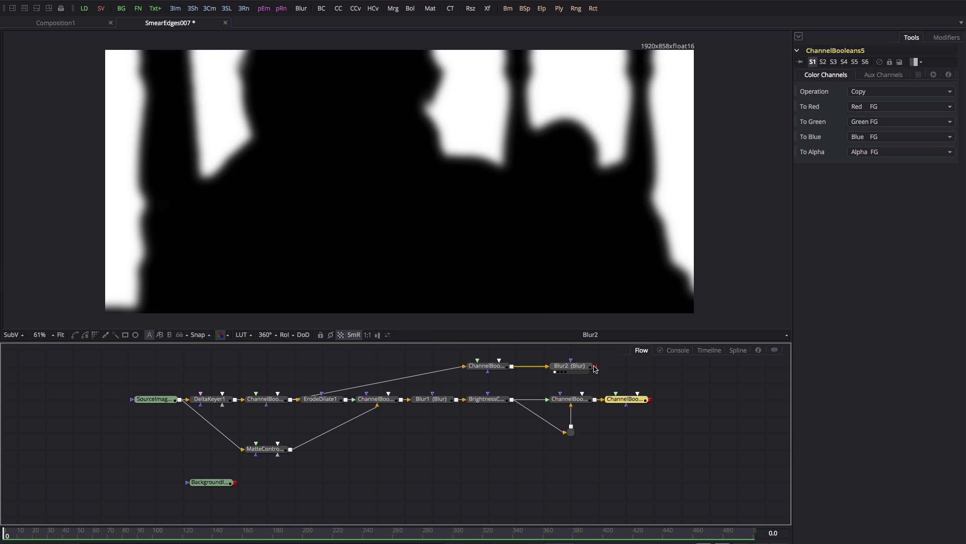
drag(595, 368, 629, 403)
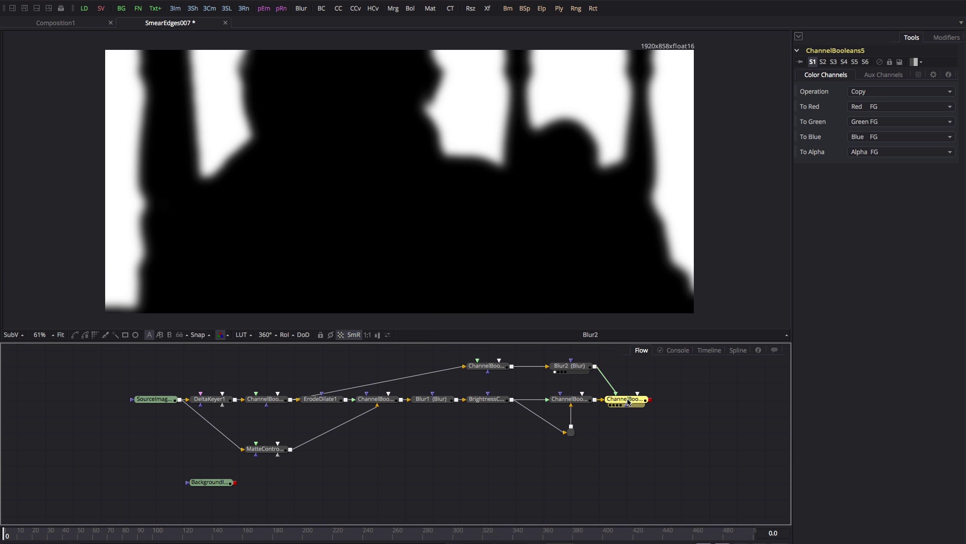
- Set the newly added Channel Booleans to Multiply with its alpha channel taken from Red FG
click(880, 91)
click(874, 159)
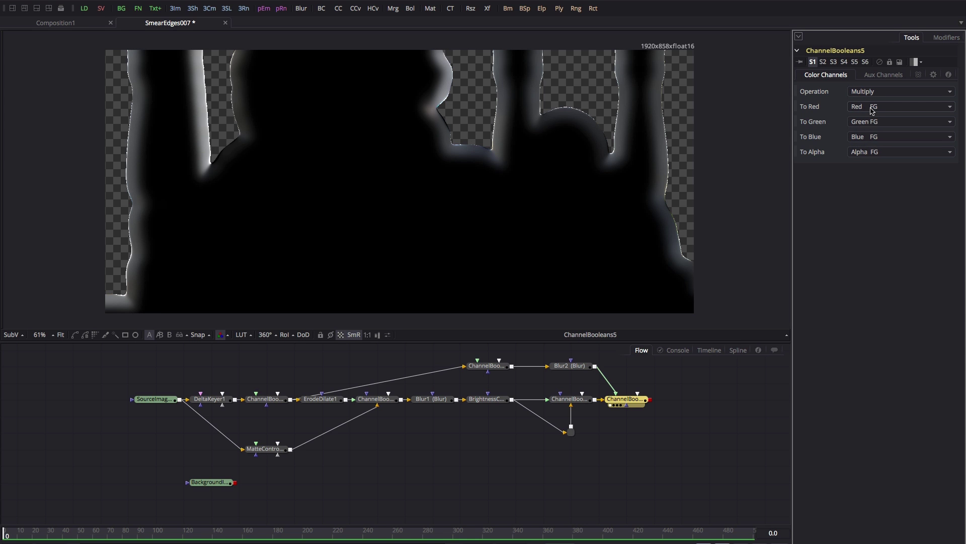
click(873, 153)
click(874, 122)
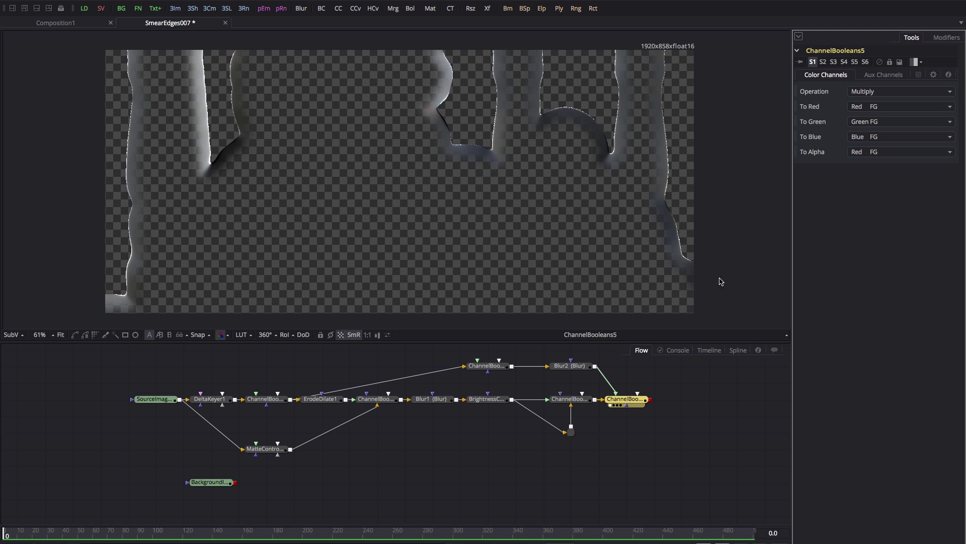
click(635, 401)
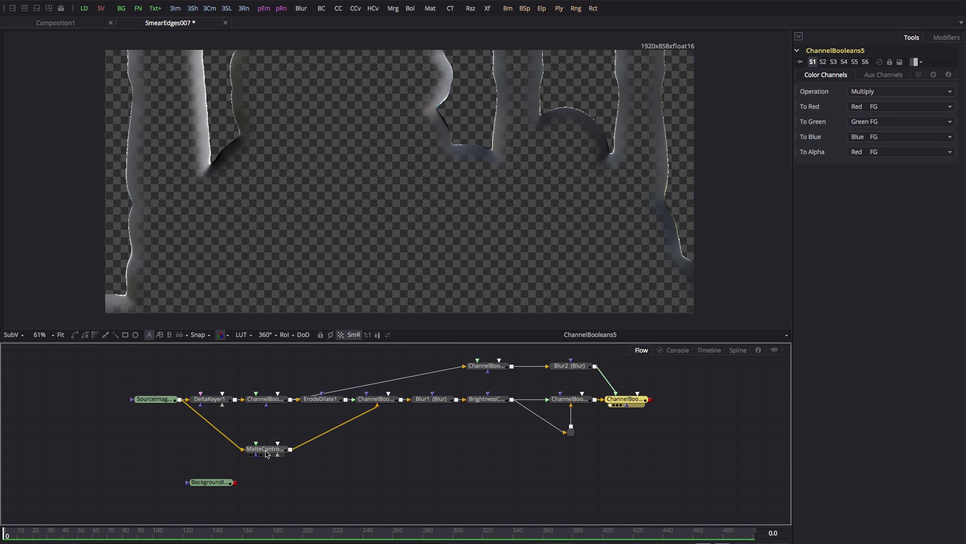
- Add a Merge with the Matte Control as background and the multiplied smear result as foreground, and show it in the viewer
click(251, 455)
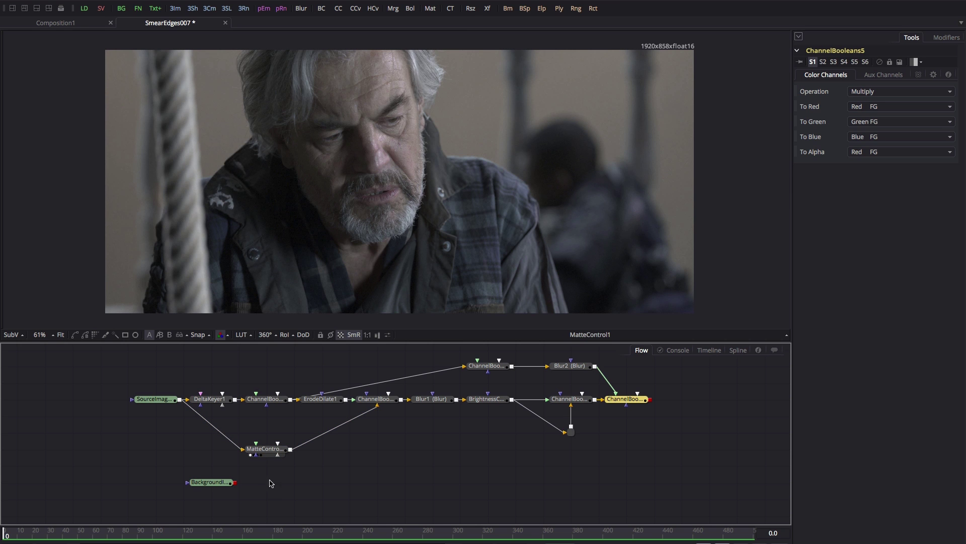
click(265, 450)
click(649, 464)
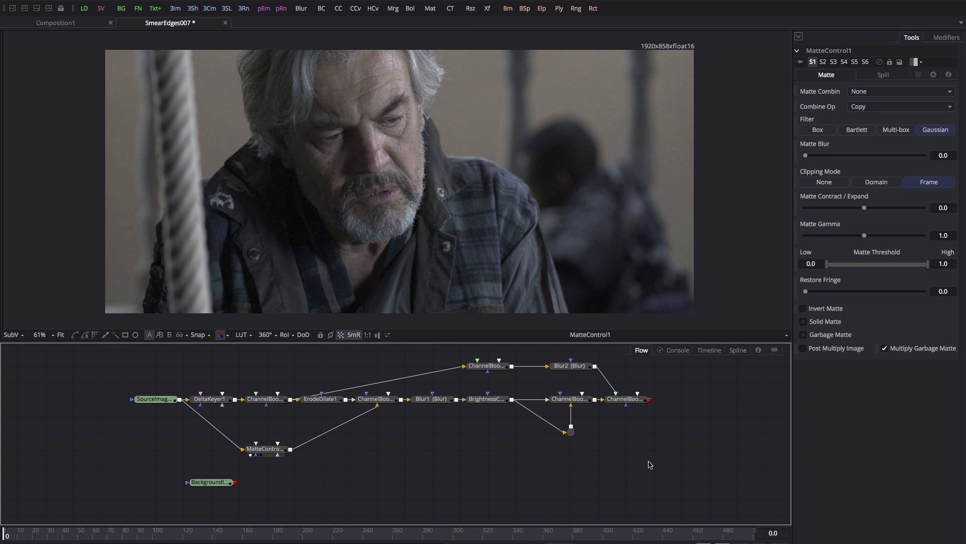
key(shift+space)
text(mrg)
key(Return)
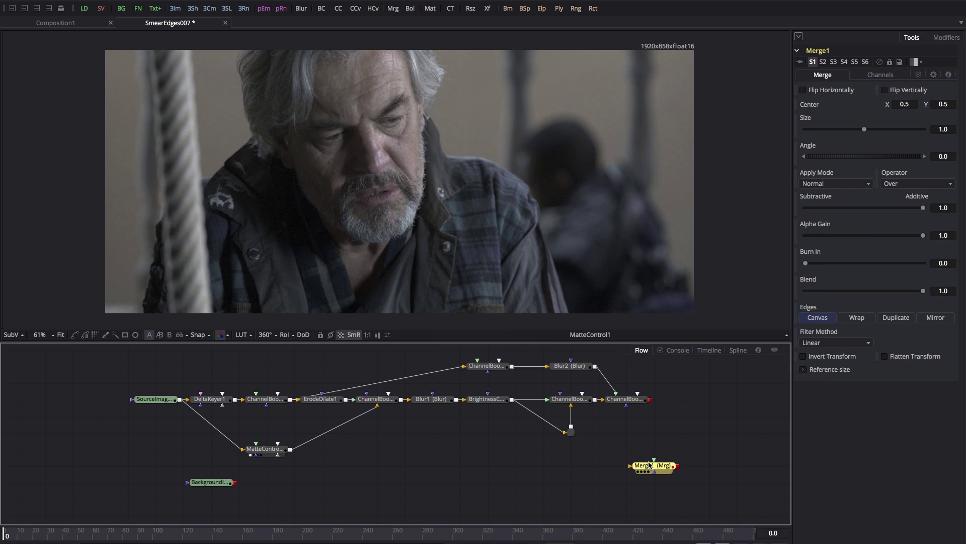
drag(290, 450, 710, 451)
drag(651, 399, 545, 279)
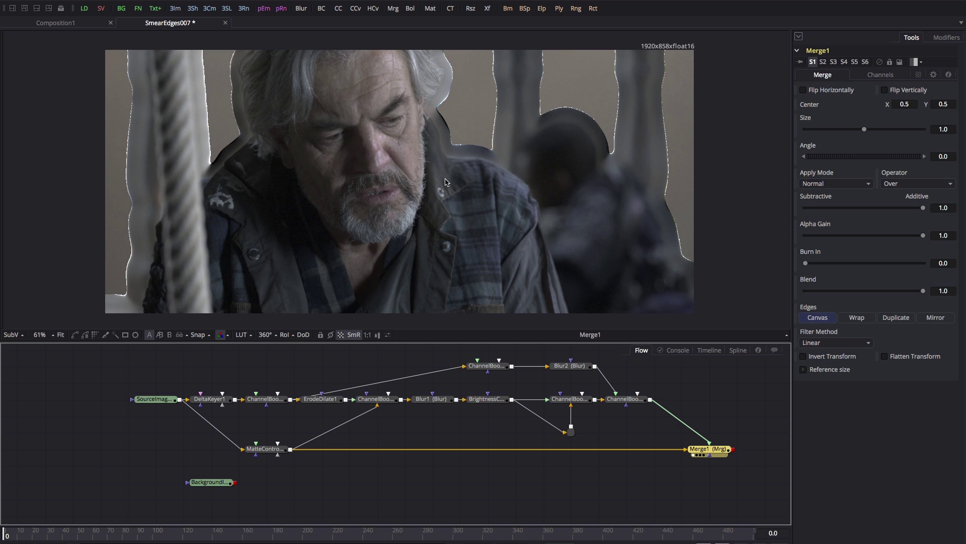
- Add a Channel Booleans after the Merge and connect the first Channel Booleans' matte to its foreground input
scroll(682, 470, right, 3)
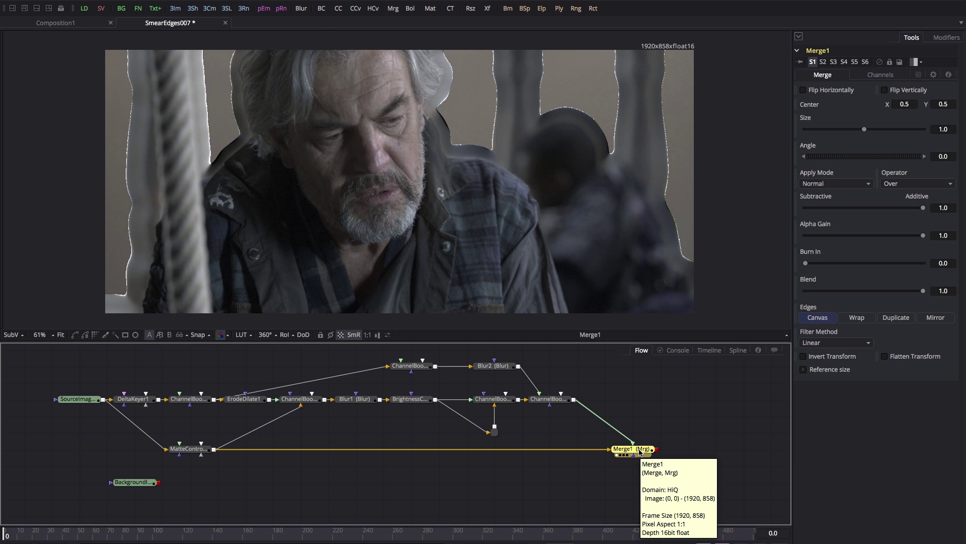
key(ctrl+space)
text(bol)
key(Return)
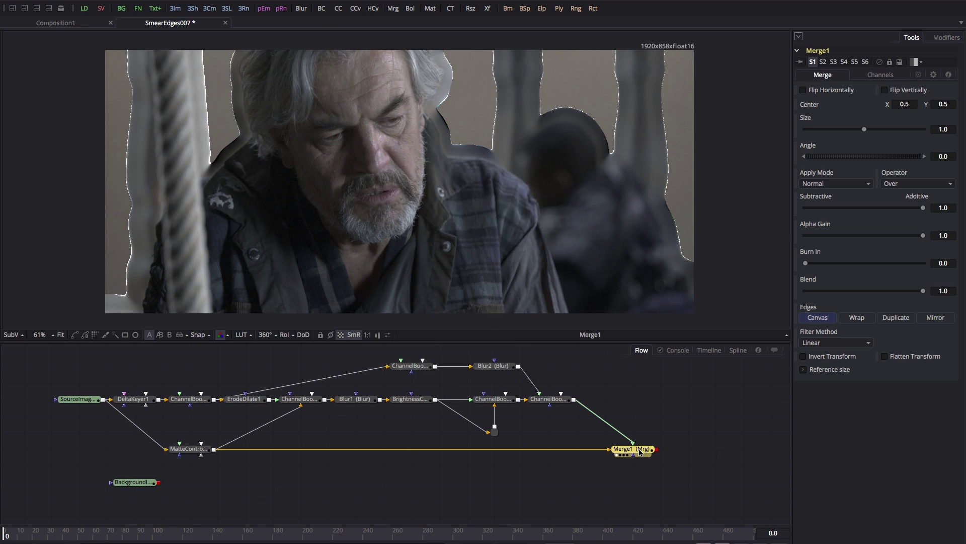
click(188, 401)
key(1)
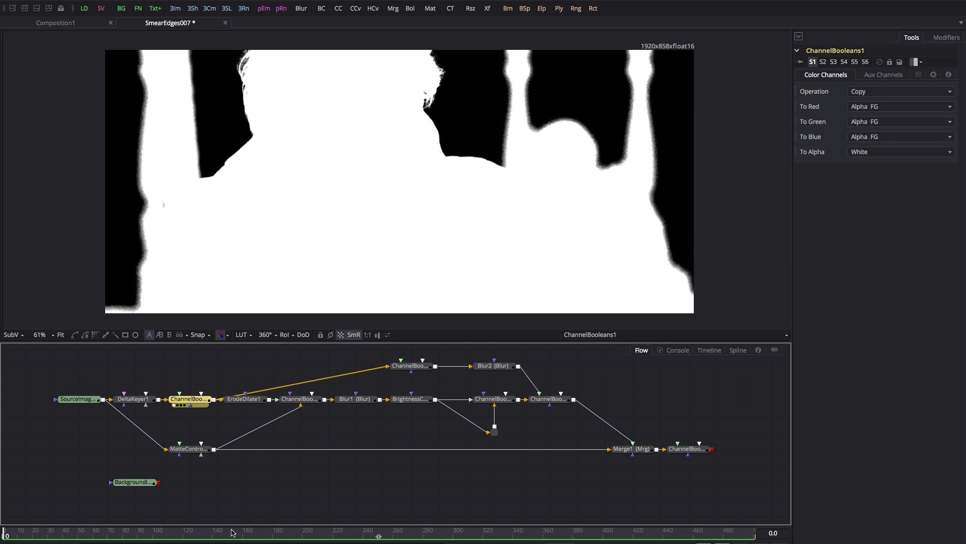
drag(214, 399, 702, 451)
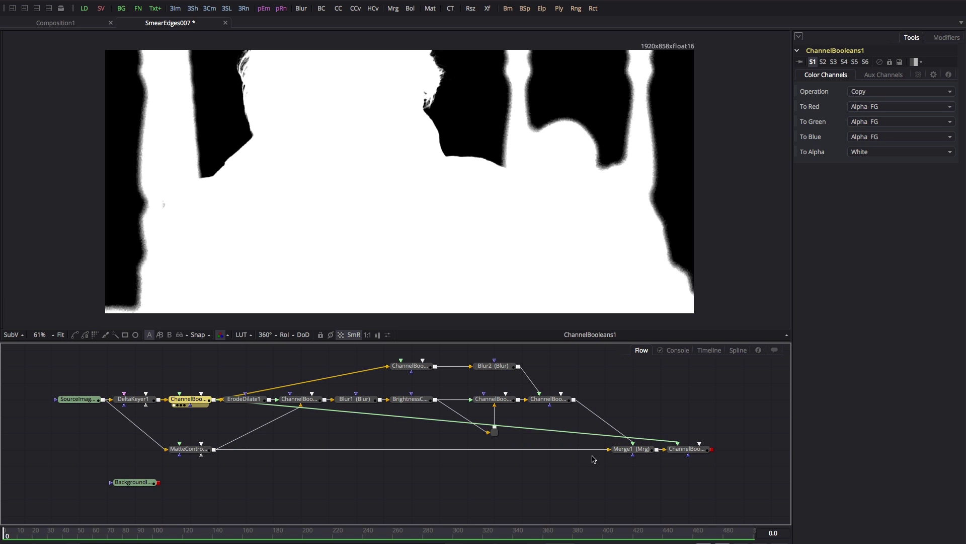
- Insert two routers into the matte connection and place them so the line runs below the other nodes
alt+click(597, 439)
drag(597, 438, 701, 487)
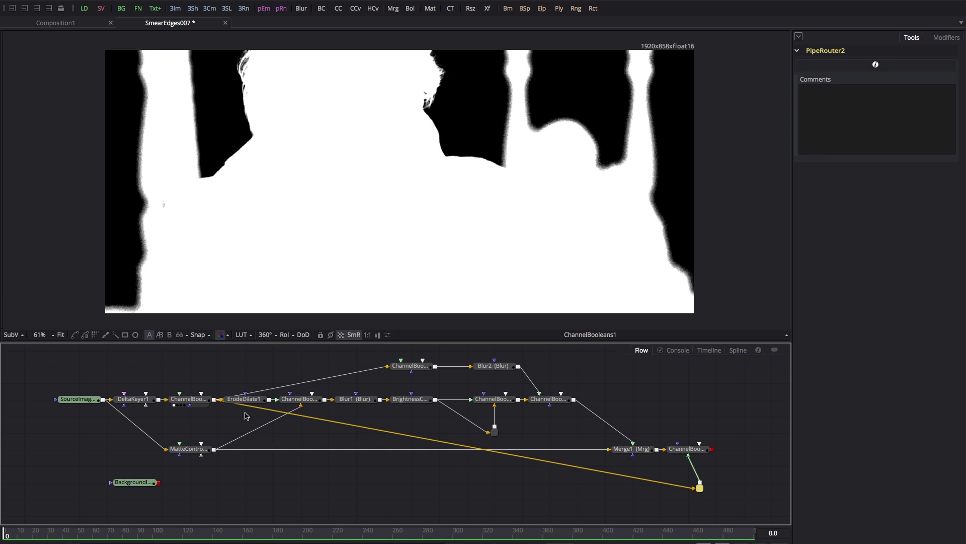
alt+click(297, 416)
drag(298, 416, 255, 491)
- Show the final Channel Booleans in the viewer and set it to Multiply with its alpha channel taken from Red FG
click(699, 453)
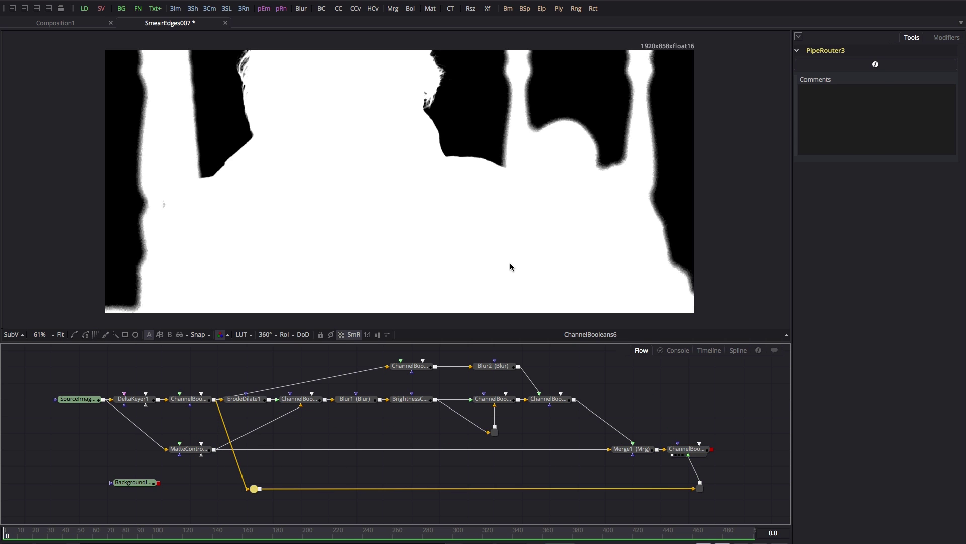
click(870, 92)
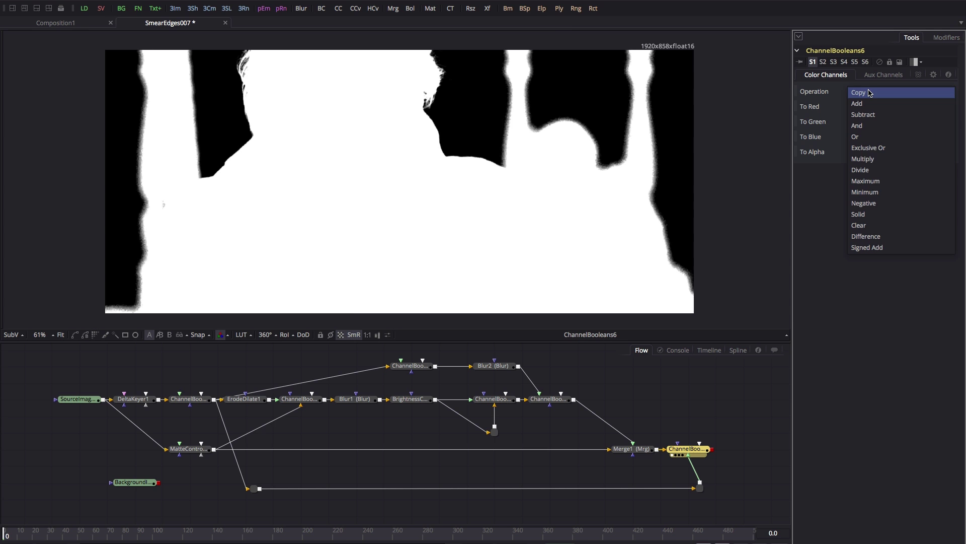
click(871, 159)
click(863, 153)
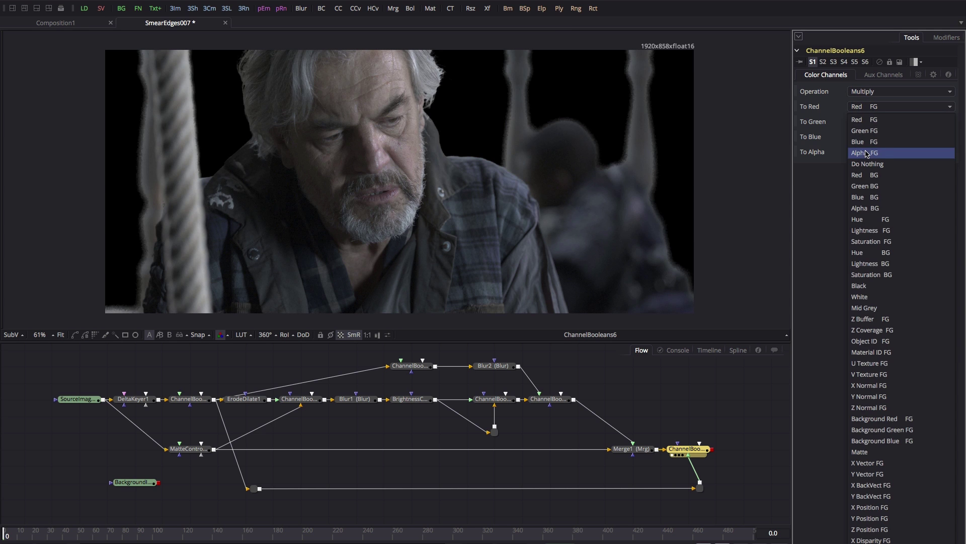
click(866, 118)
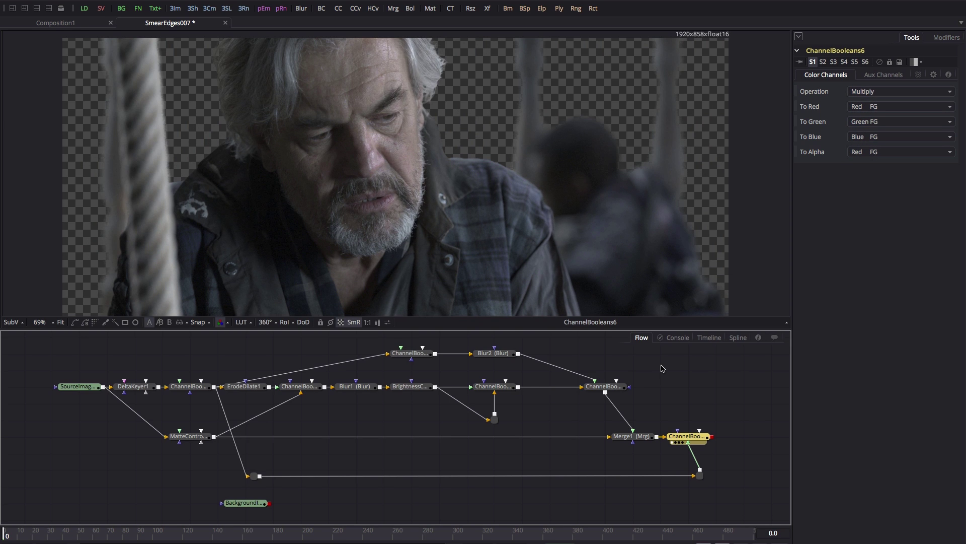
- Move the background image loader below the final Channel Booleans, merge the keyed foreground over it and show the result in the viewer
drag(236, 501, 678, 501)
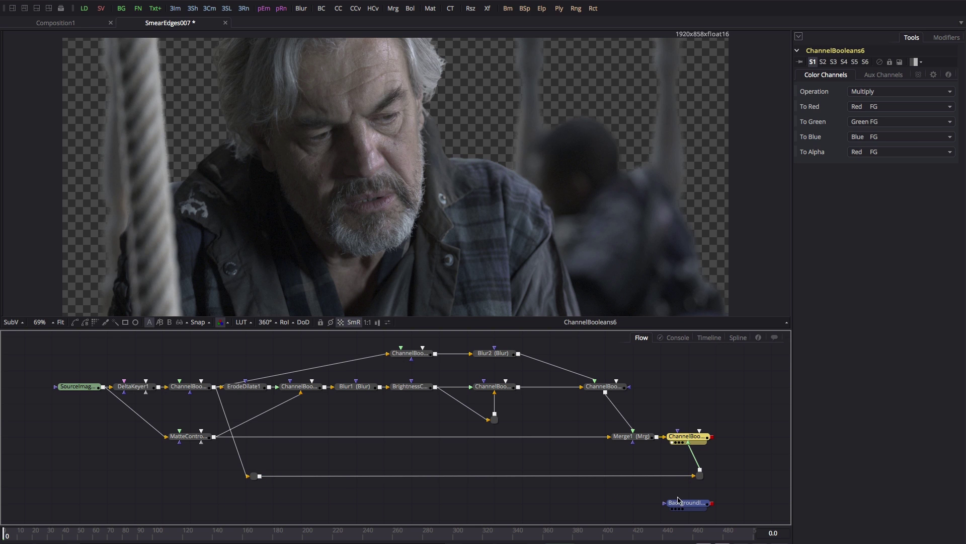
click(696, 499)
drag(712, 433, 715, 503)
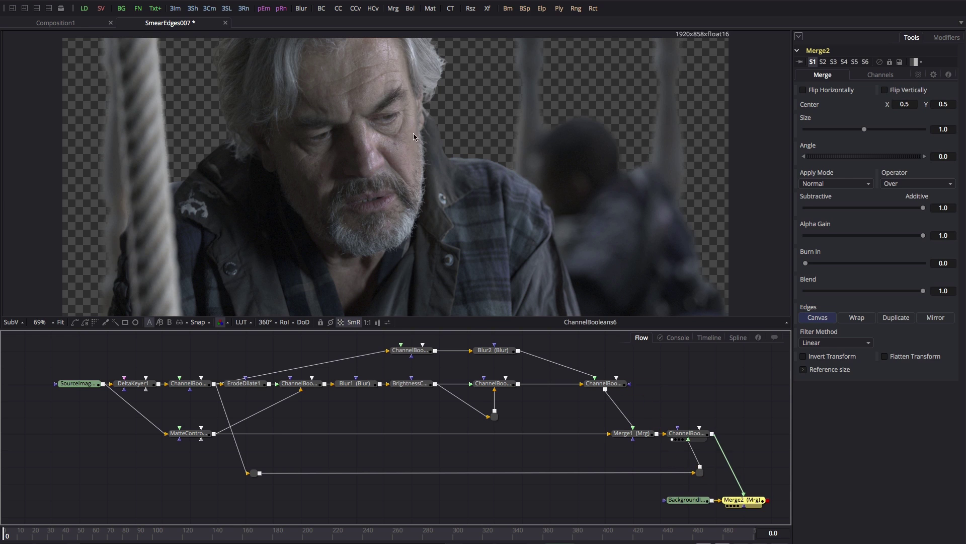
key(1)
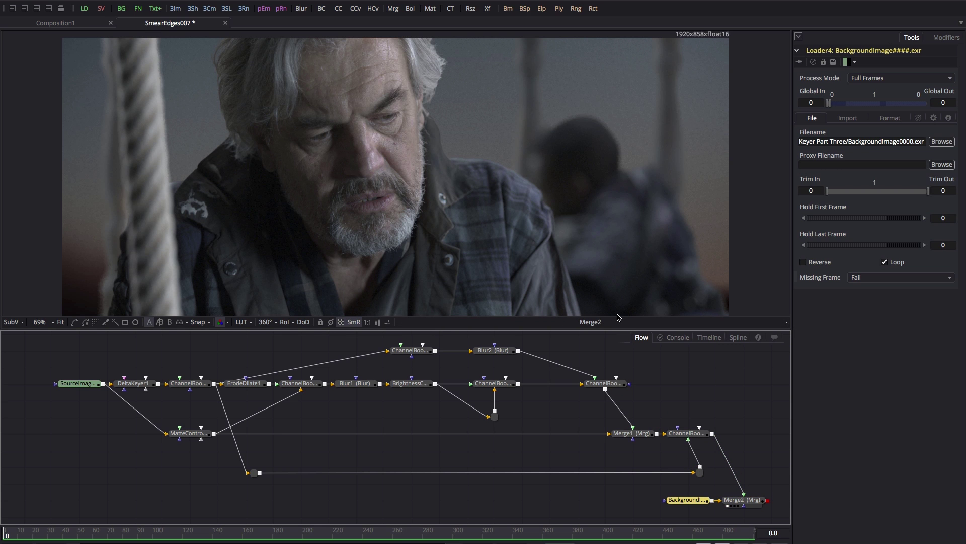
- Vary the smear Merge's blend and return it to 1.0 to compare the edges over the new background
click(635, 434)
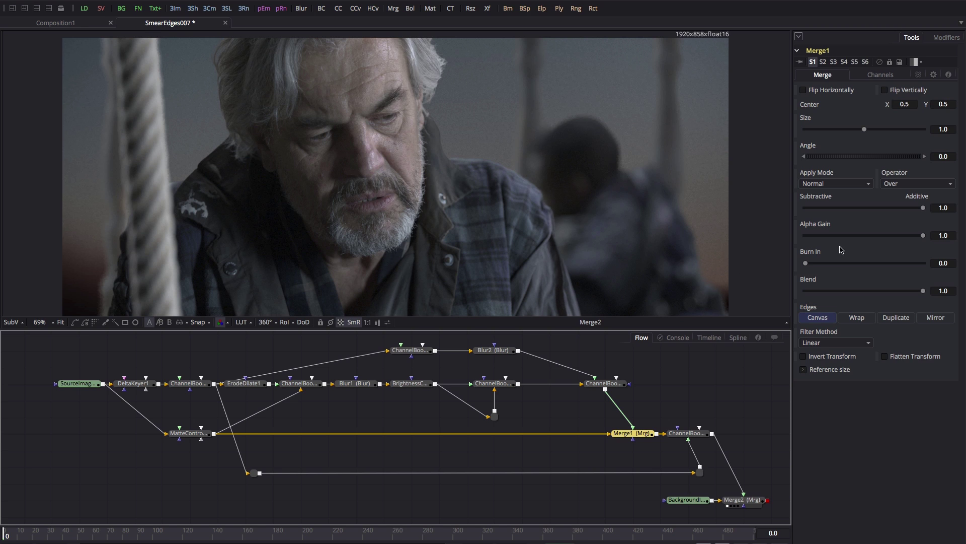
drag(924, 291, 965, 281)
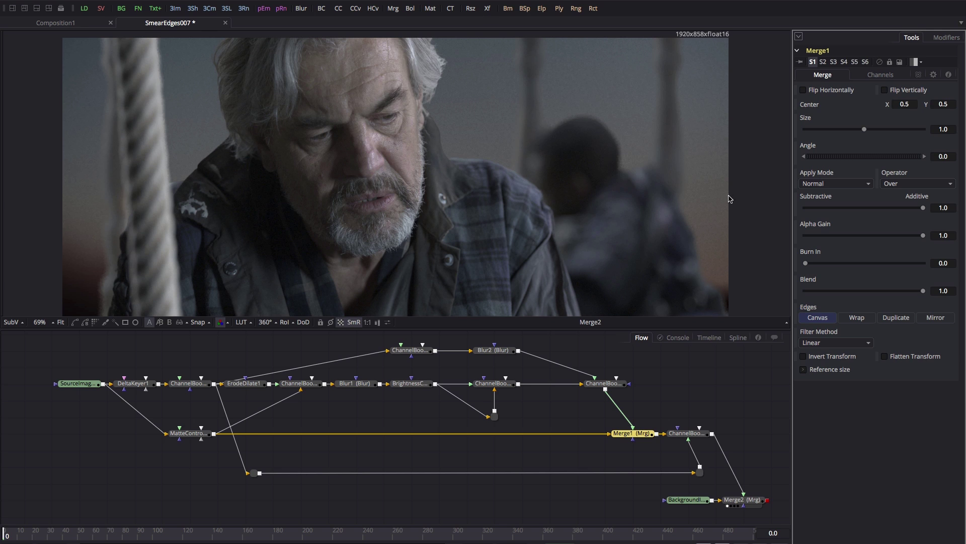
- View the blurred inverted matte, then add a Brightness/Contrast after its Blur and show it in the viewer
click(478, 356)
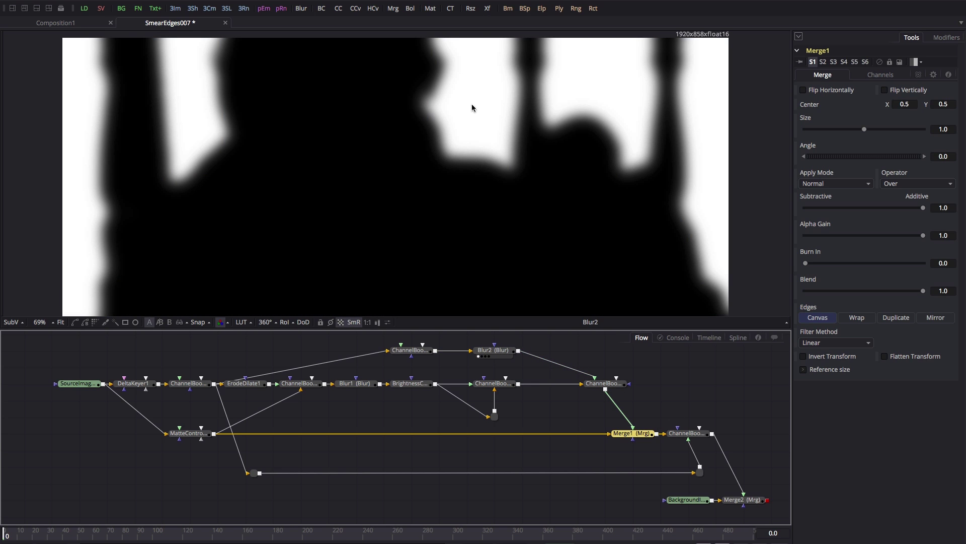
click(496, 354)
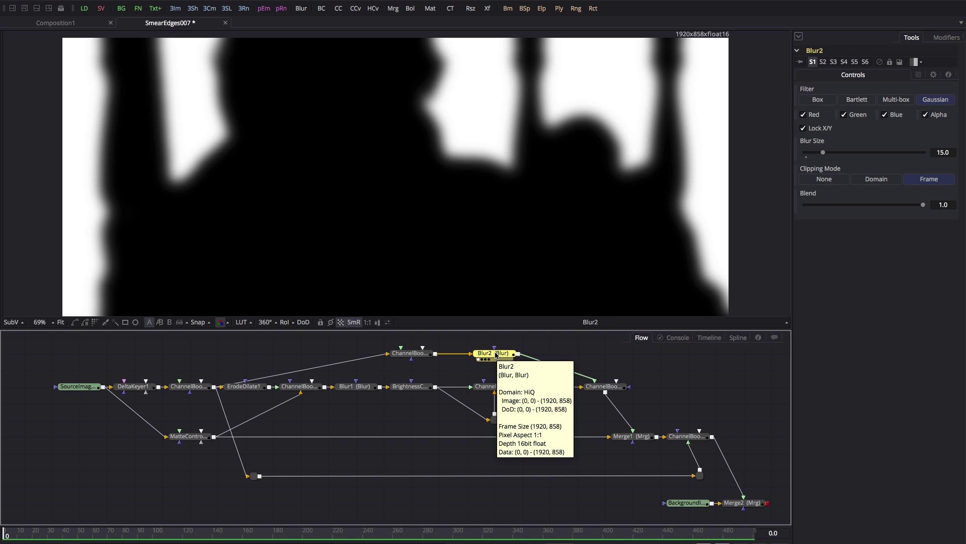
key(shift+space)
text(bc)
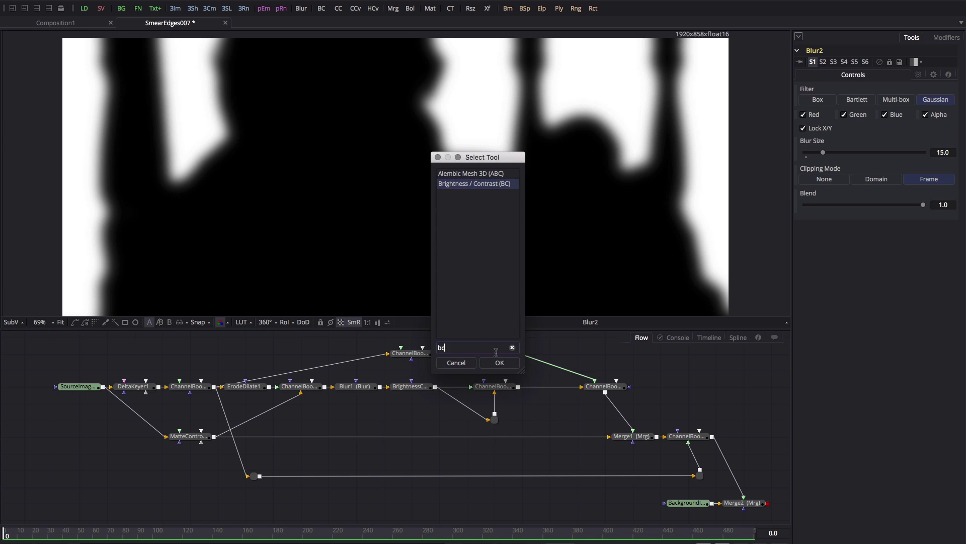
key(Return)
key(1)
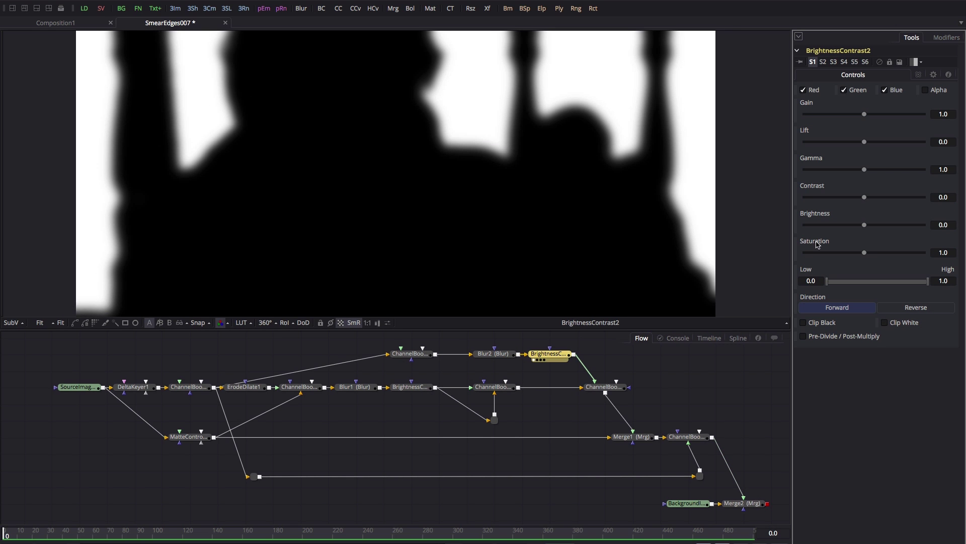
- In the matte's Brightness/Contrast, enable black and white clipping, set gamma to 2.06 and High to 0.711
click(804, 323)
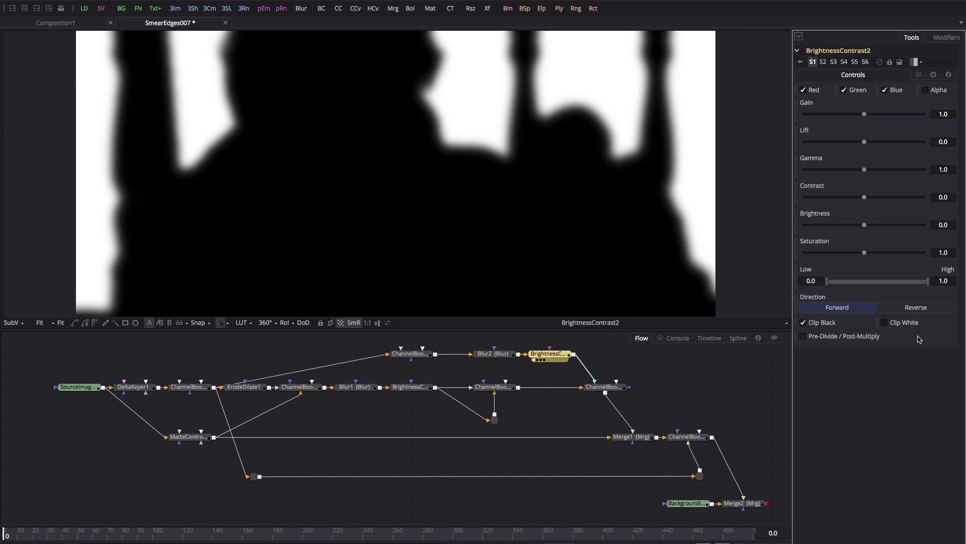
click(885, 324)
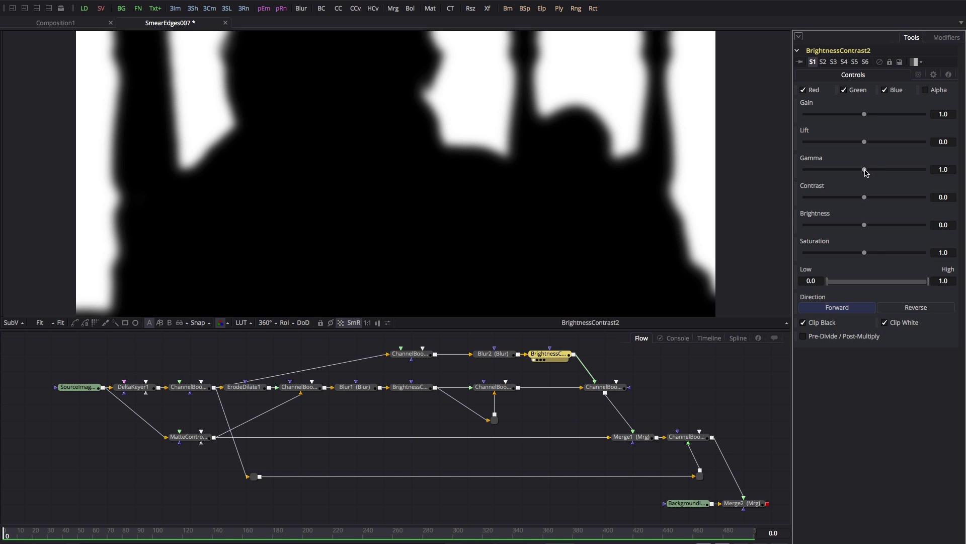
drag(866, 173, 881, 175)
drag(929, 281, 899, 282)
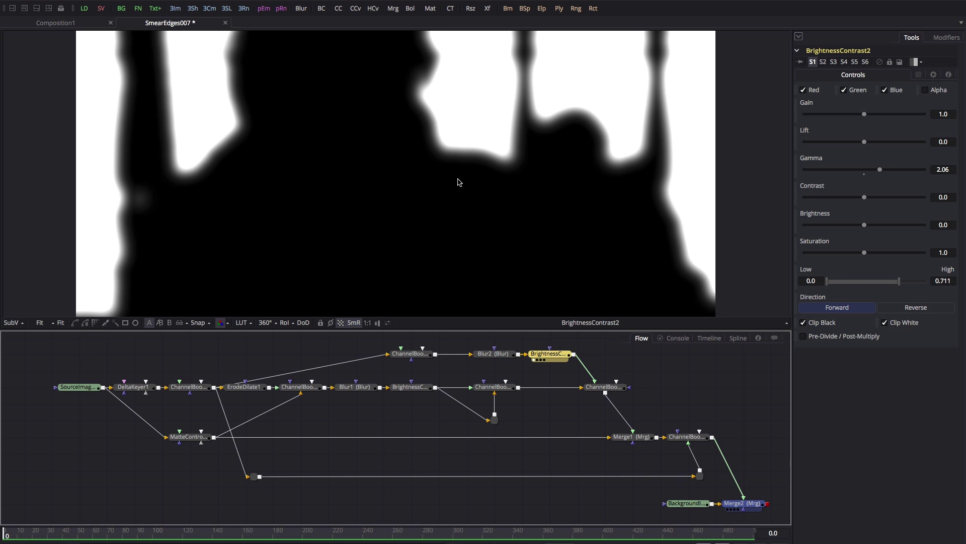
- Check the final composite's edges close up while resetting and readjusting the matte's Brightness/Contrast to gamma 2.88 and High 0.665
key(1)
scroll(606, 145, up, 6)
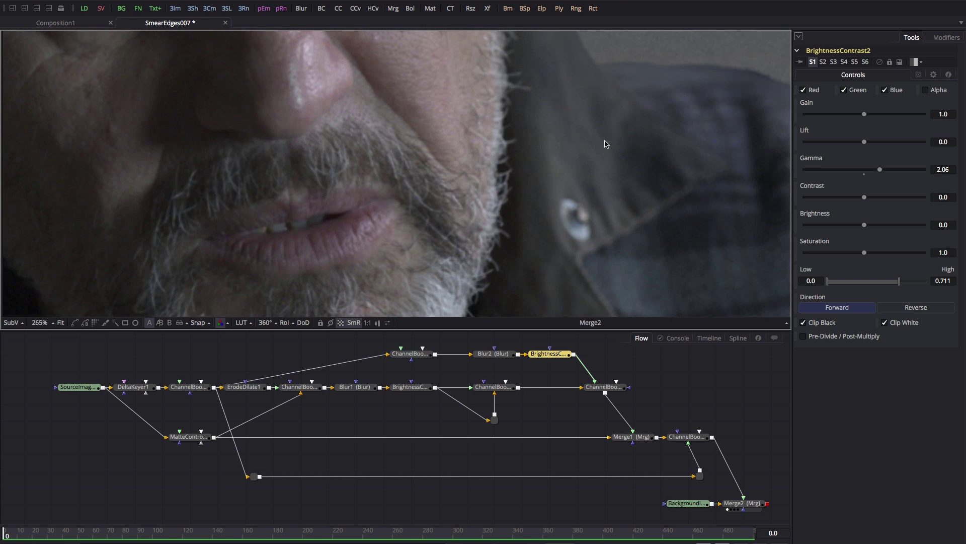
scroll(714, 164, right, 5)
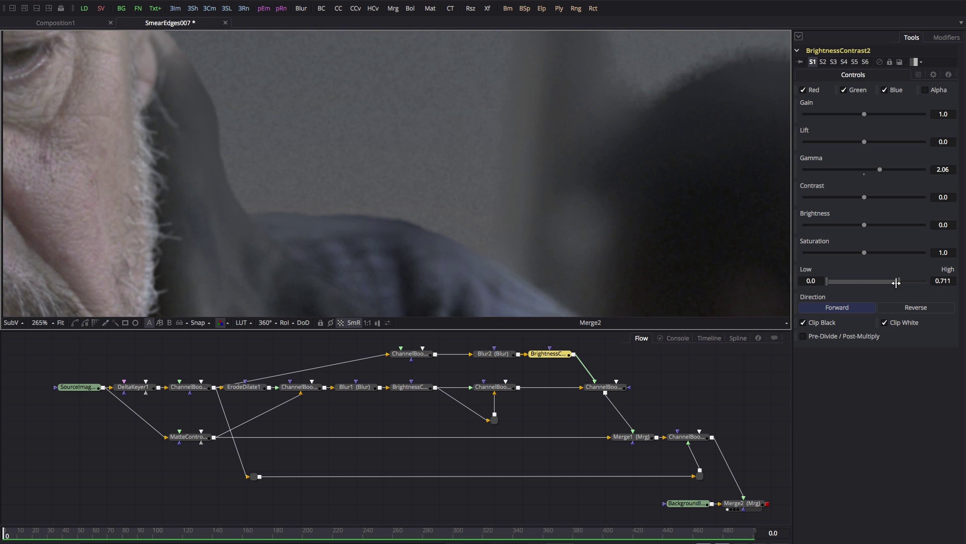
drag(900, 282, 964, 287)
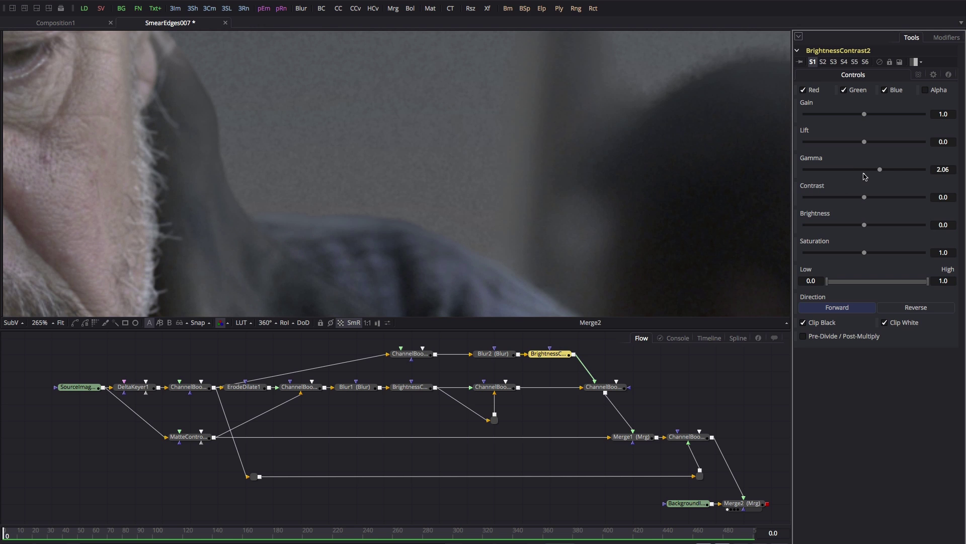
double_click(863, 171)
mouse_move(865, 170)
mouse_down()
mouse_move(893, 173)
mouse_move(881, 173)
mouse_up()
drag(929, 281, 896, 282)
drag(887, 170, 892, 172)
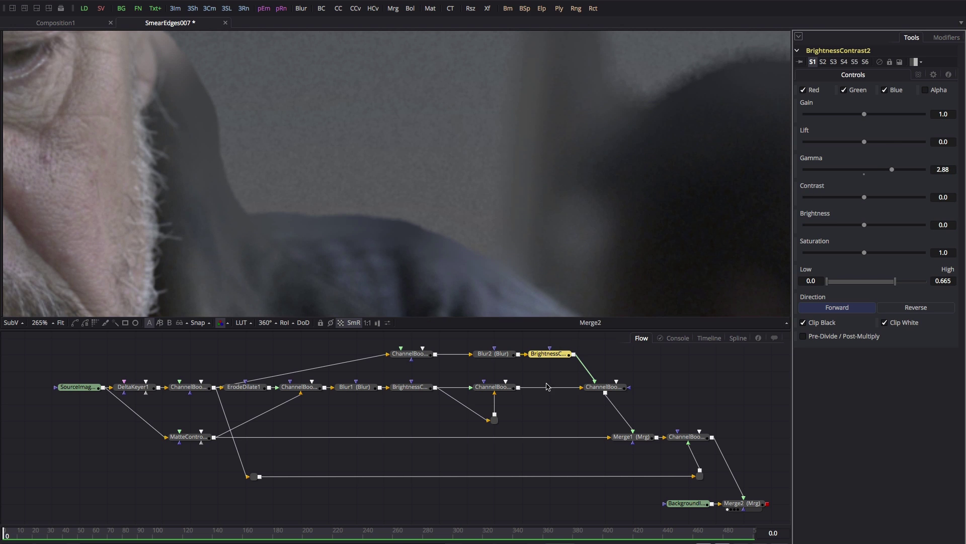
- Compare the smeared output of the Divide Channel Booleans with the final composite in the viewer
click(496, 388)
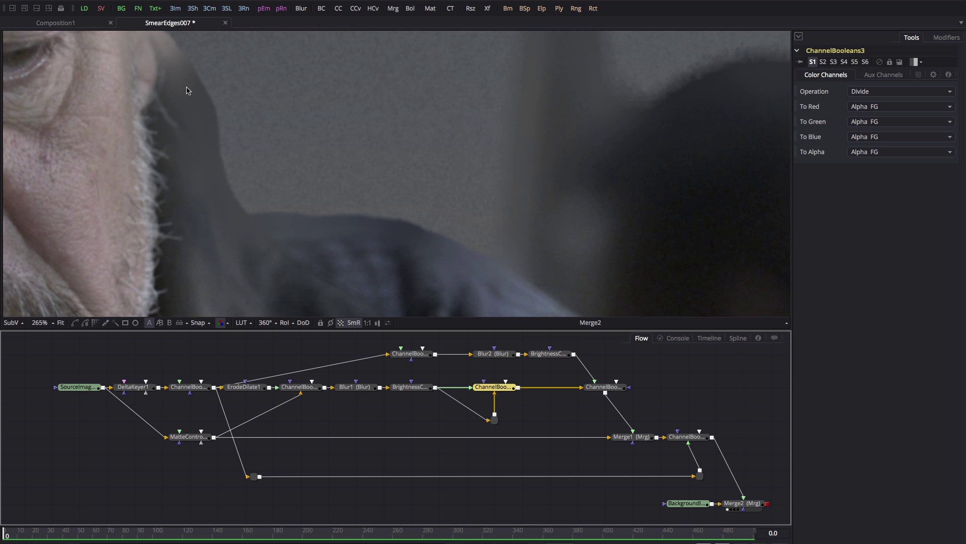
click(481, 392)
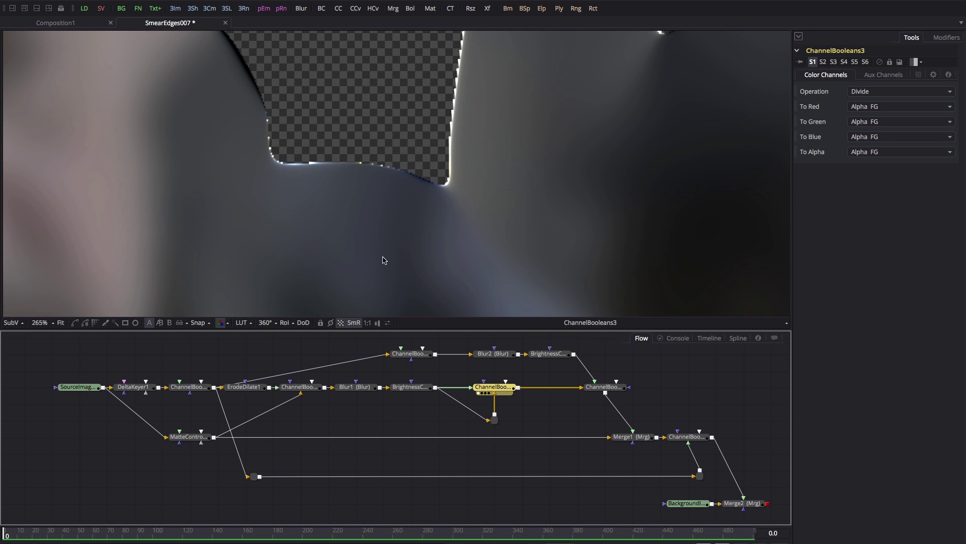
drag(743, 503, 312, 160)
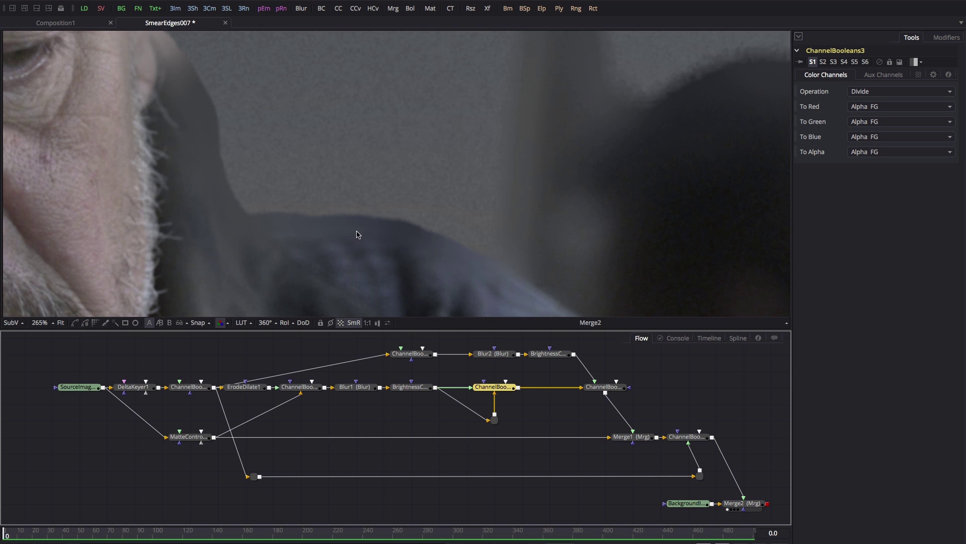
mouse_move(499, 393)
key(1)
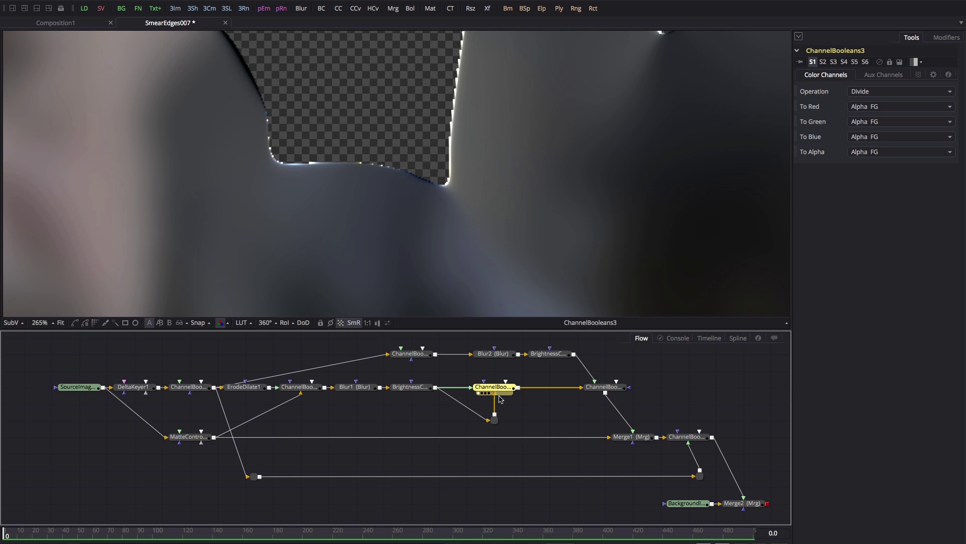
key(1)
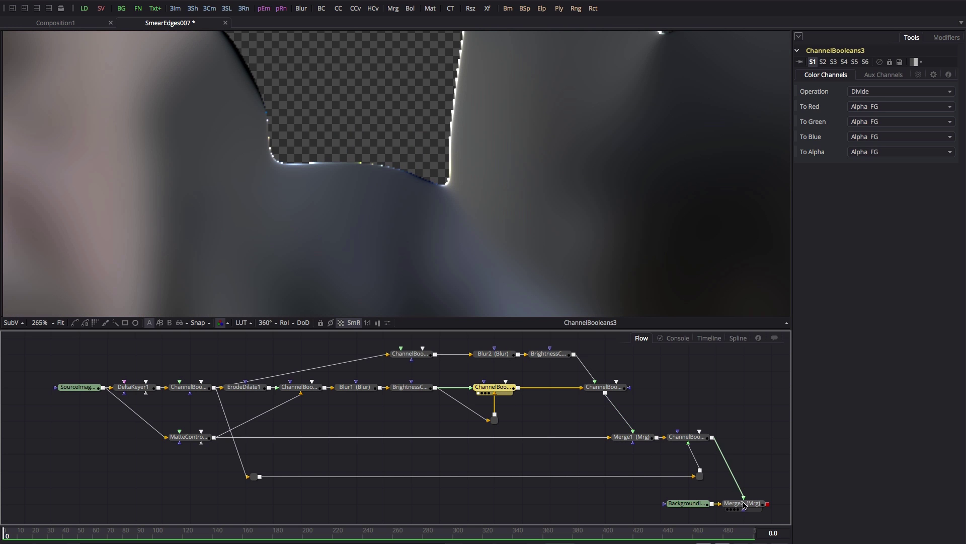
- Add a Film Grain after the Divide Channel Booleans and set its strength to 0.0235
key(shift+space)
text(film)
key(Return)
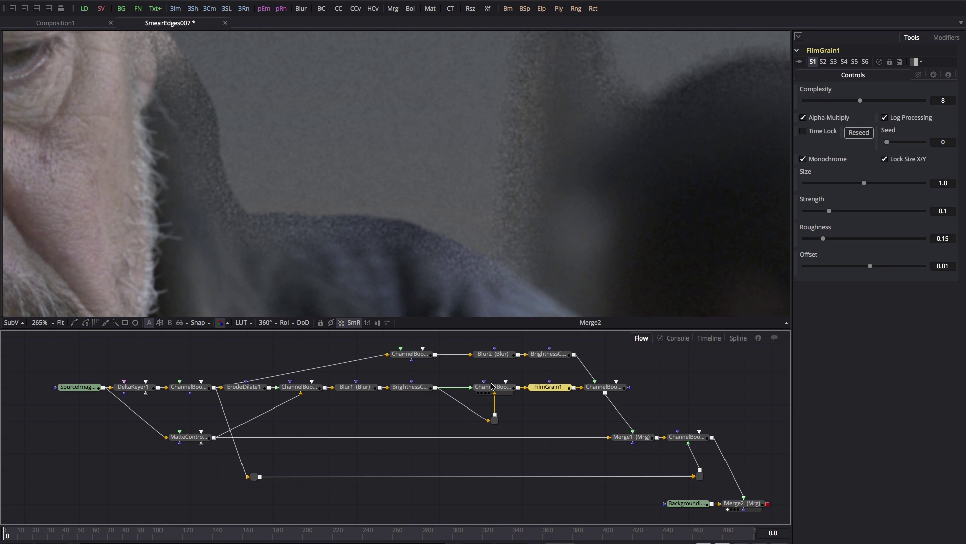
drag(829, 211, 810, 218)
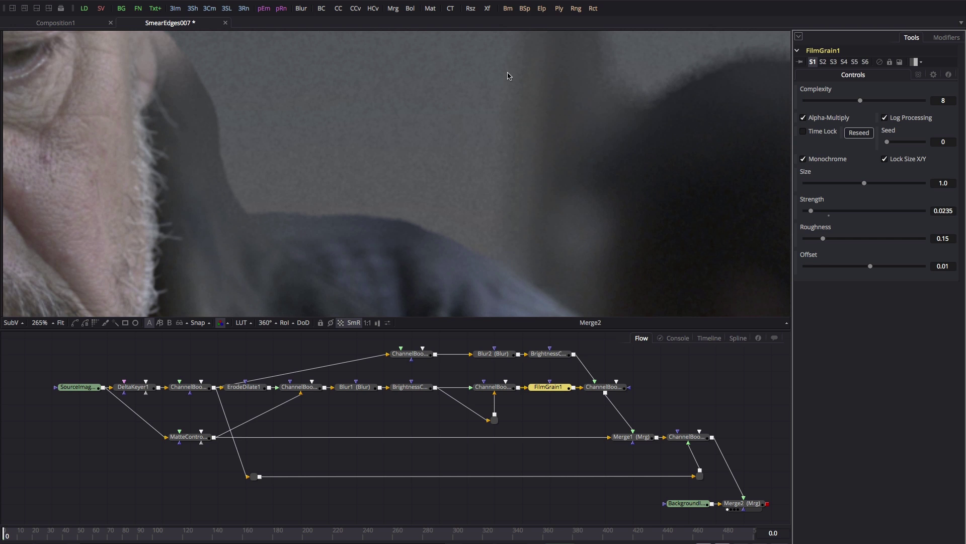
- Fit the whole composite in the viewer and vary the smear Merge's blend up to 1.0 to compare the edges
click(549, 355)
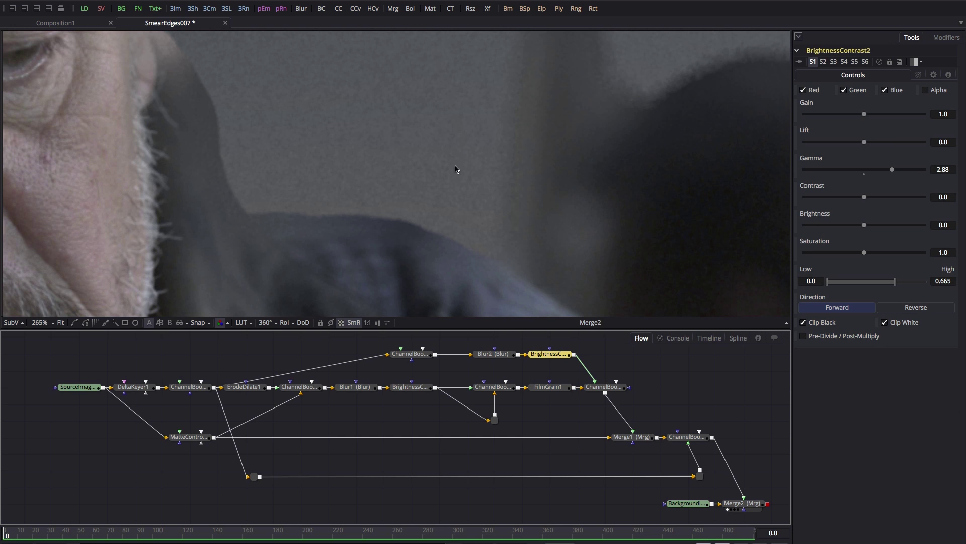
key(ctrl+f)
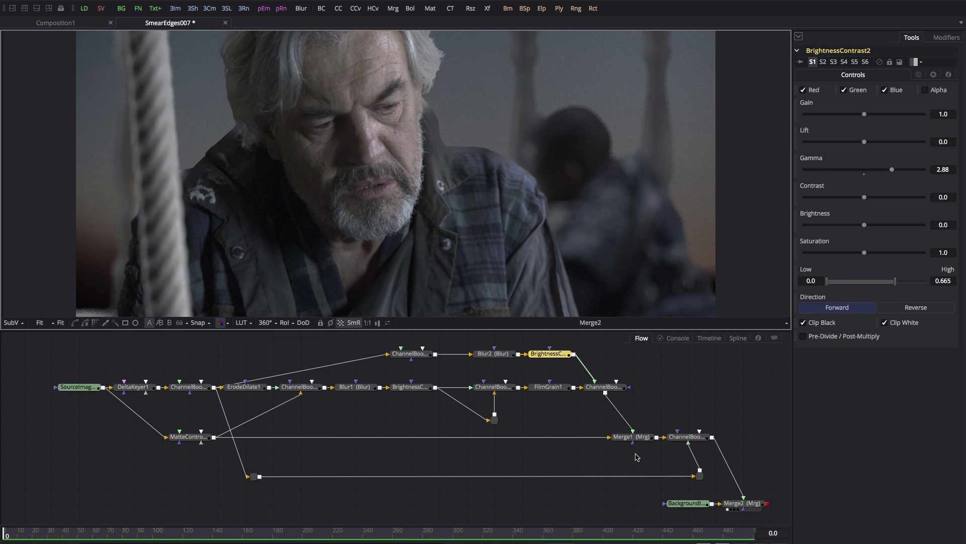
click(633, 436)
drag(805, 290, 956, 297)
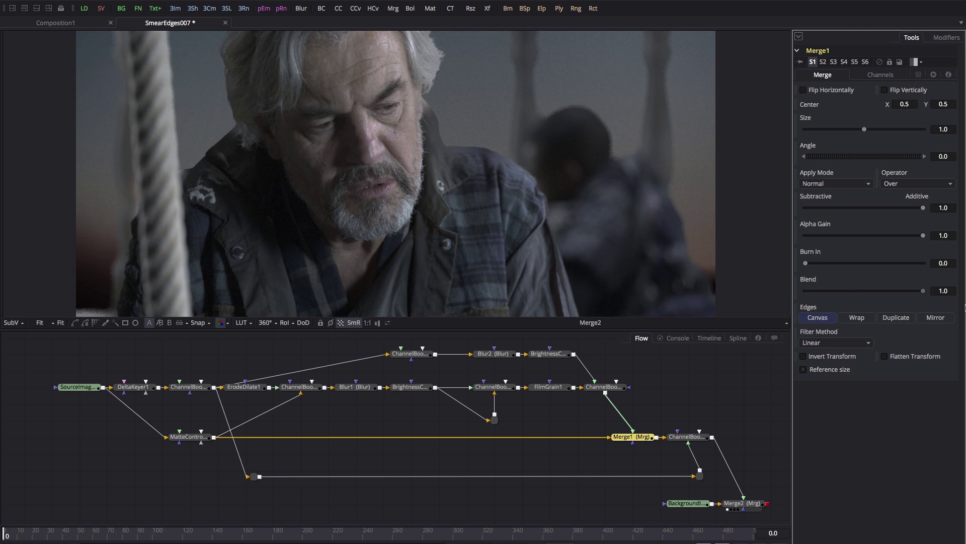
- Set the matte Brightness/Contrast's High to 0.856 and compare the edges by lowering the smear Merge's blend and restoring it to 1.0
click(549, 354)
drag(918, 281, 916, 281)
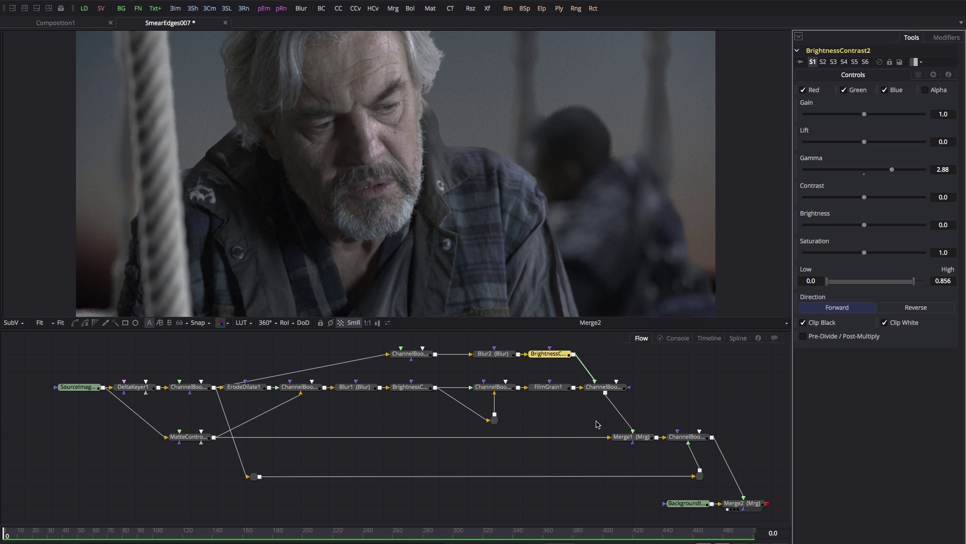
click(640, 439)
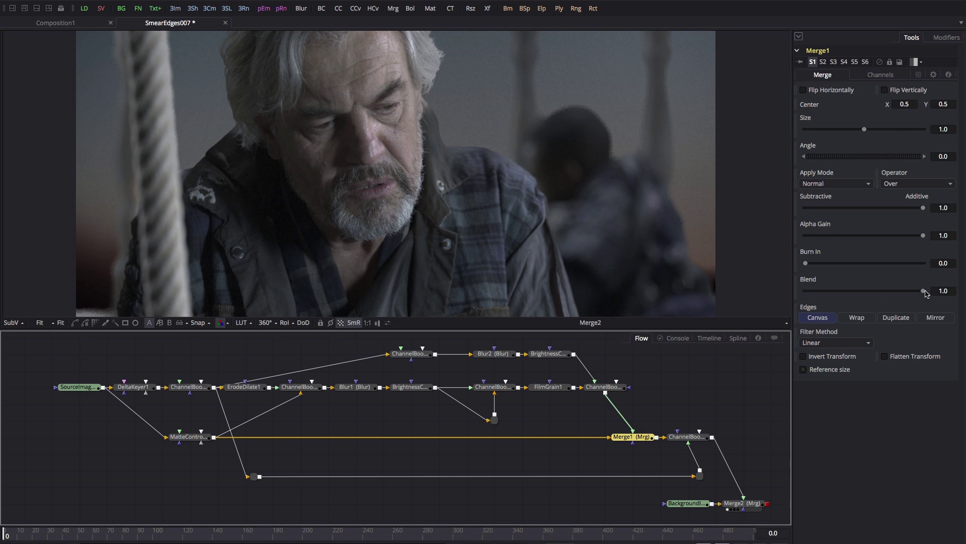
drag(924, 291, 910, 291)
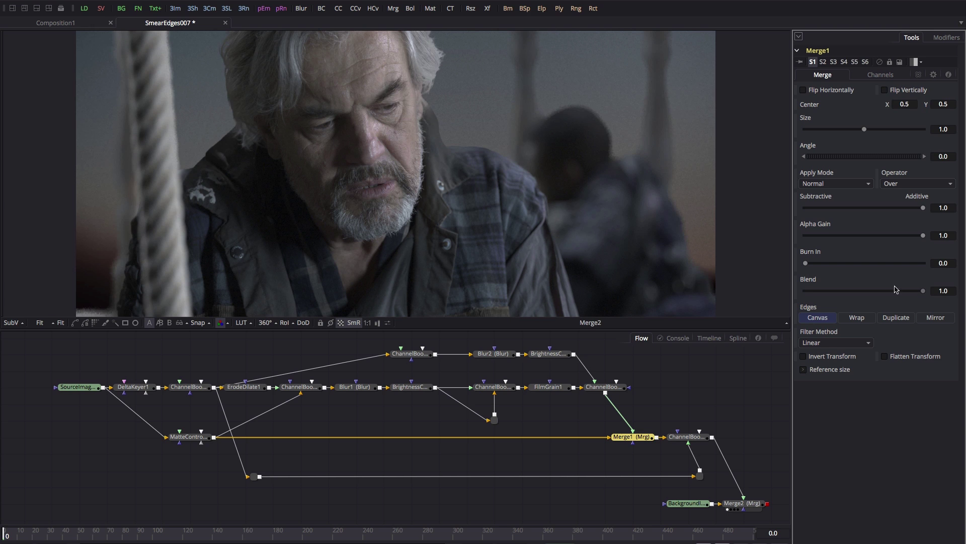
key(ctrl+z)
- Deselect all nodes, enlarge the viewer area and examine the hair edges over the new background
click(438, 176)
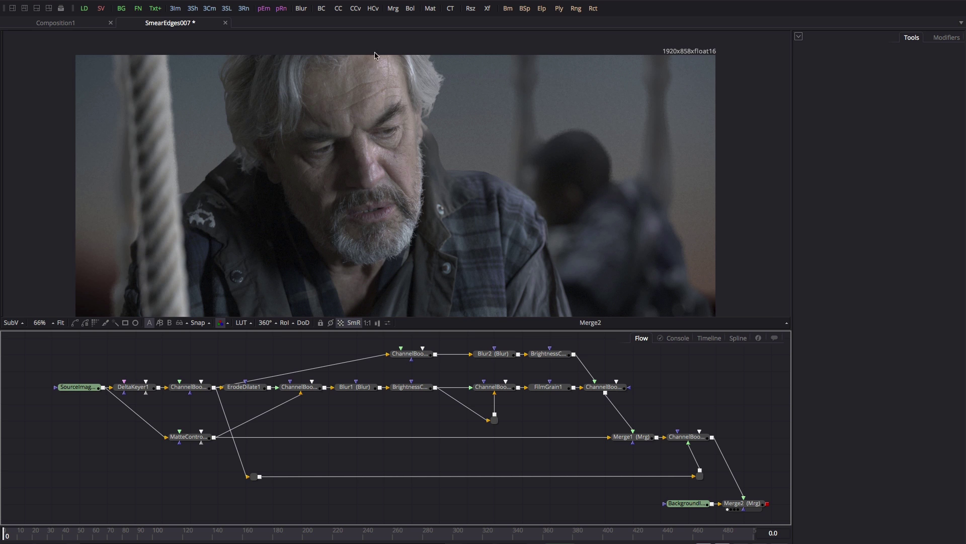
scroll(488, 151, up, 5)
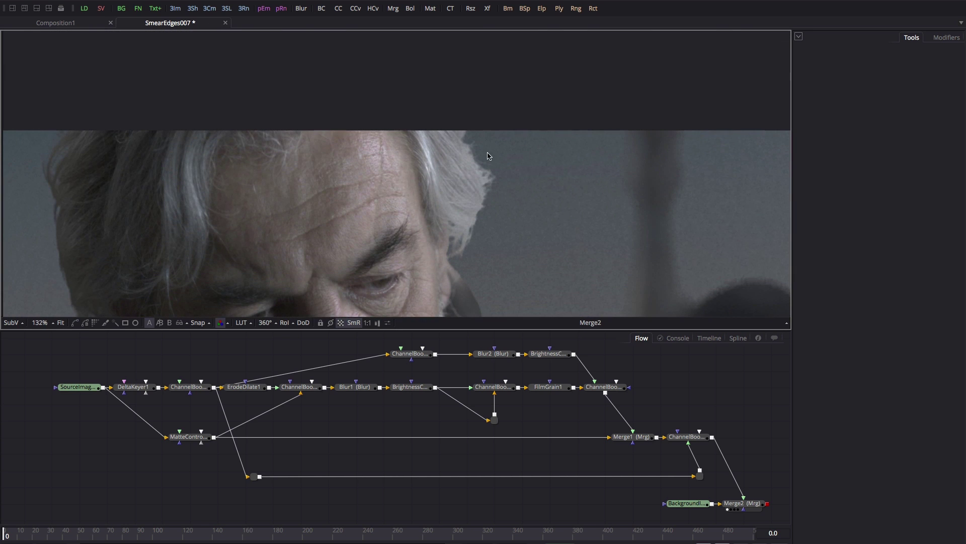
scroll(491, 156, up, 3)
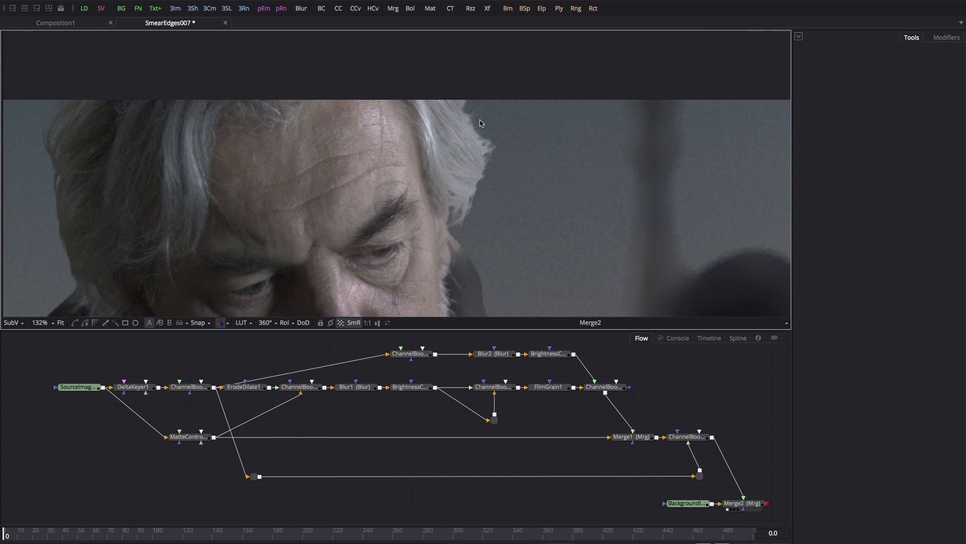
drag(485, 329, 492, 360)
scroll(499, 210, down, 2)
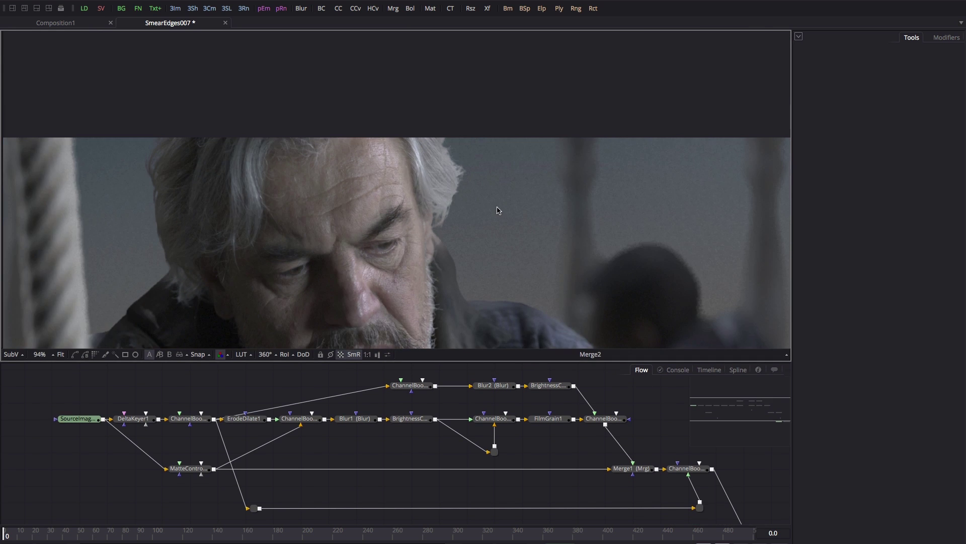
scroll(498, 210, down, 2)
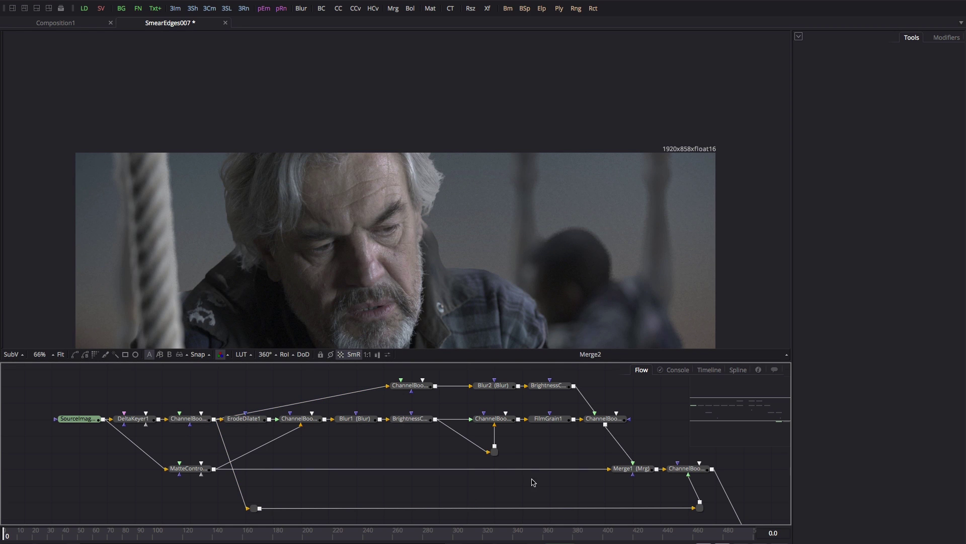
- Draw a closed four-point polygon mask over the camera-right side of the man's face and hair, extending above the frame
click(74, 354)
click(355, 105)
click(377, 318)
click(462, 317)
click(456, 127)
click(355, 105)
- Connect the polygon as the smear Merge's effect mask, invert it and set its soft edge to 0.0752
drag(522, 485, 634, 476)
click(804, 212)
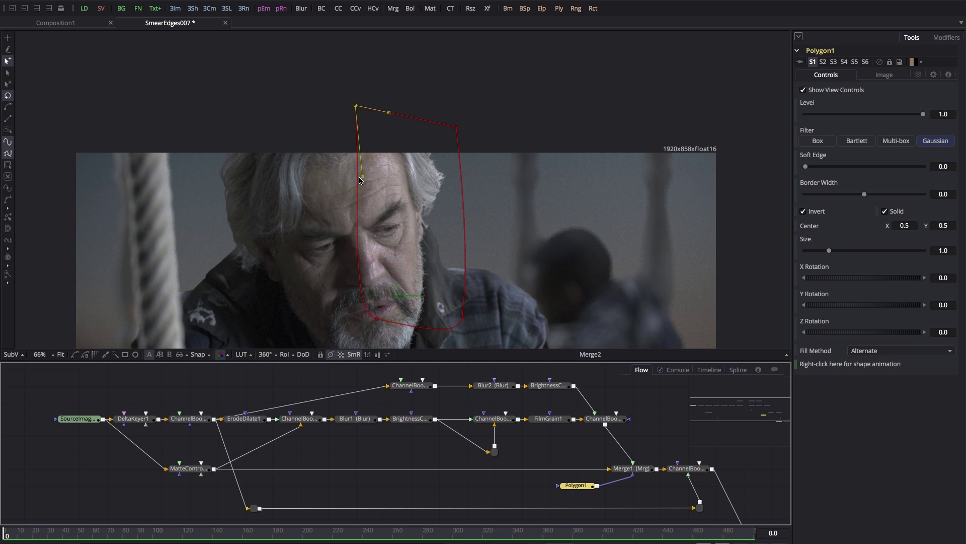
drag(806, 167, 851, 170)
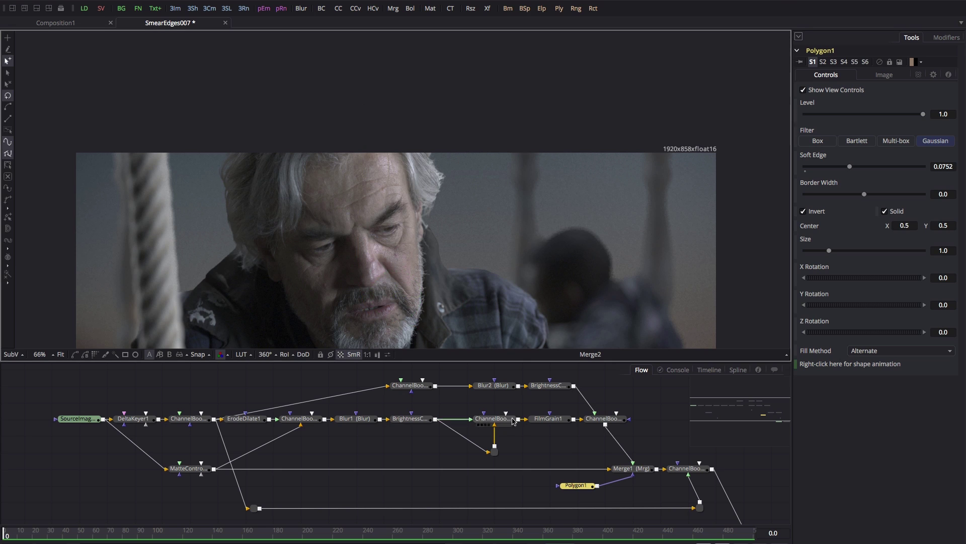
- Toggle the polygon mask off and on to compare the hair edge, leaving the mask enabled
click(578, 487)
key(ctrl+p)
key(ctrl+p)
key(ctrl+p)
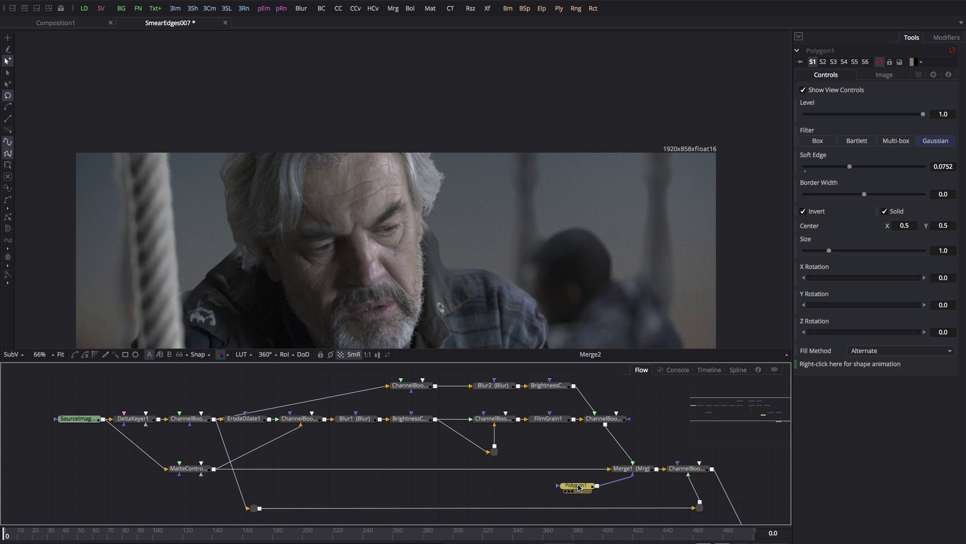
key(ctrl+p)
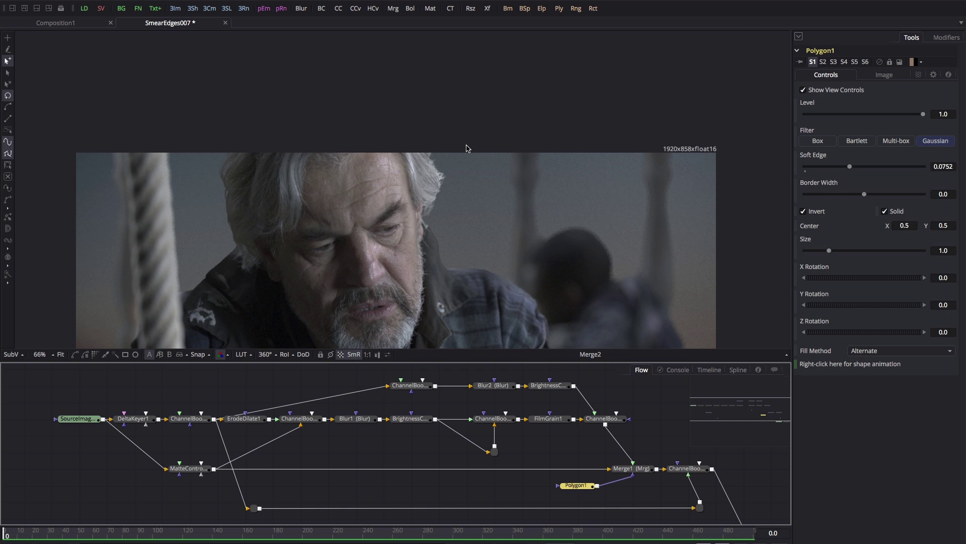
key(ctrl+f)
- Review the DeltaKeyer result, its alpha matte and the MatteControl plate with the original background retained
click(417, 232)
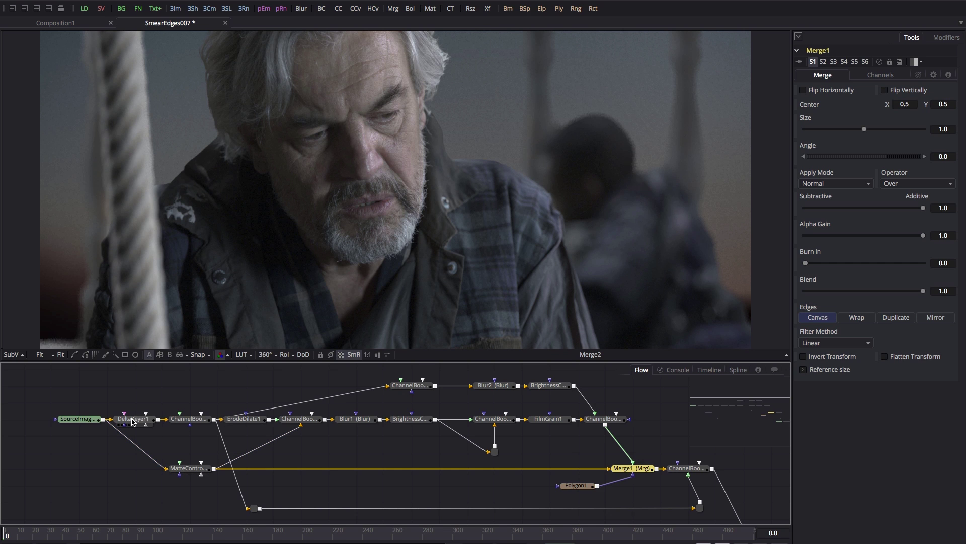
key(1)
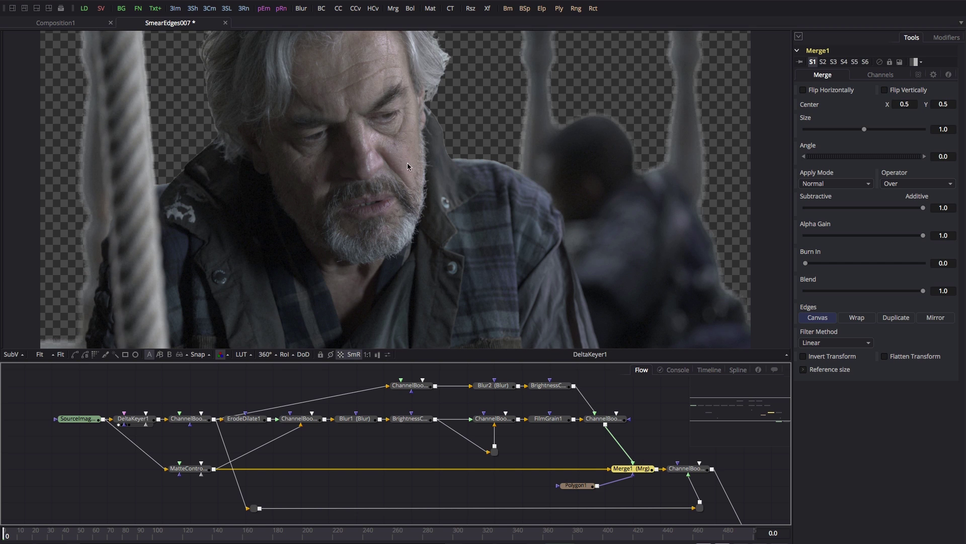
click(187, 421)
key(1)
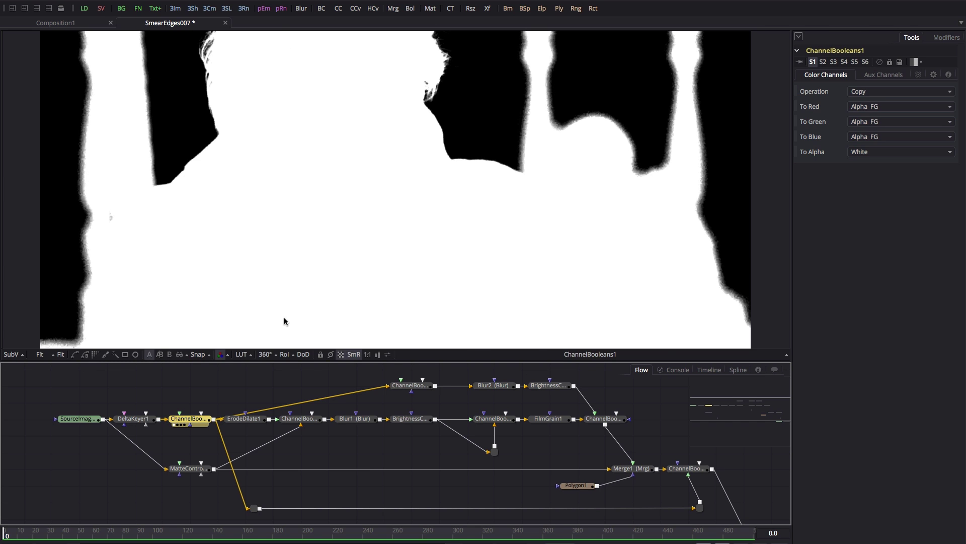
click(189, 469)
key(1)
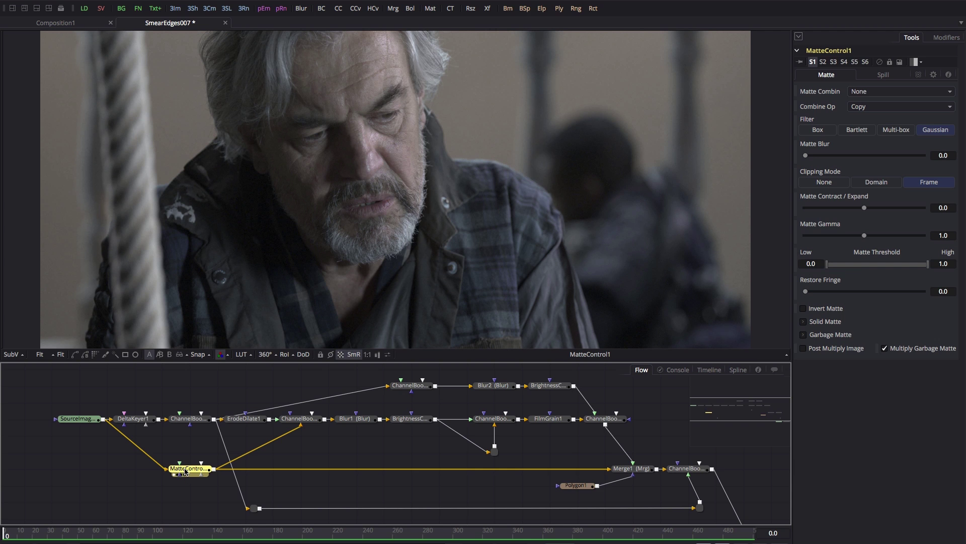
click(186, 423)
key(1)
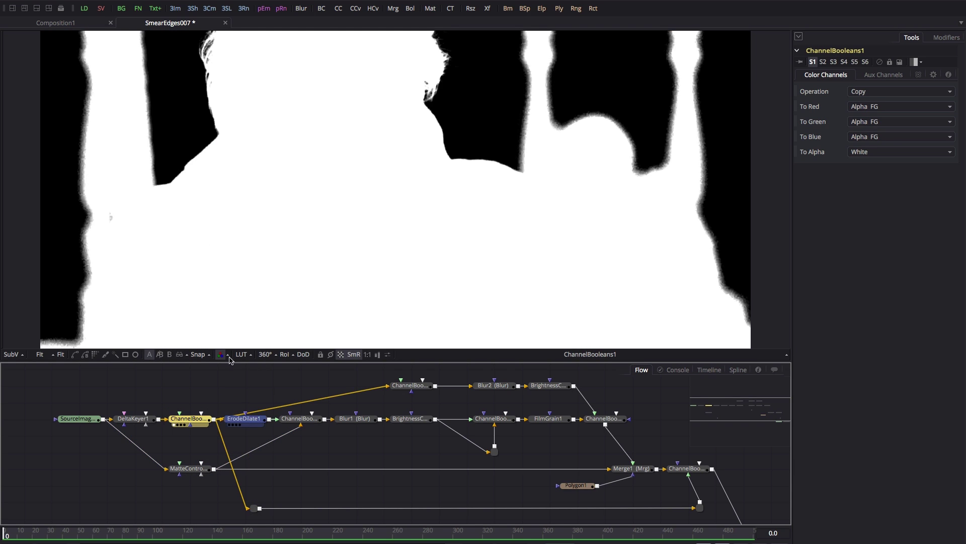
- Review the eroded matte, its multiplication with the plate and the blurred foreground through BrightnessContrast1
click(296, 421)
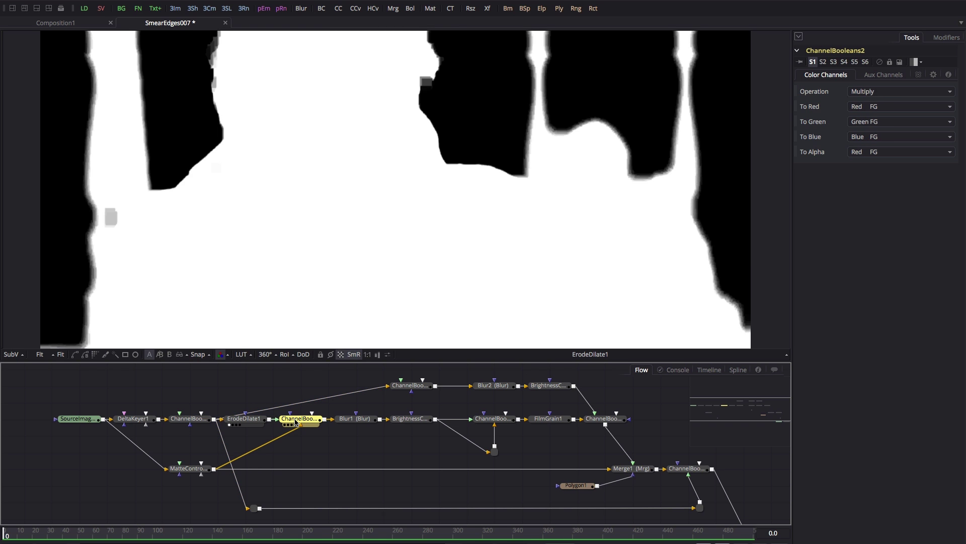
key(1)
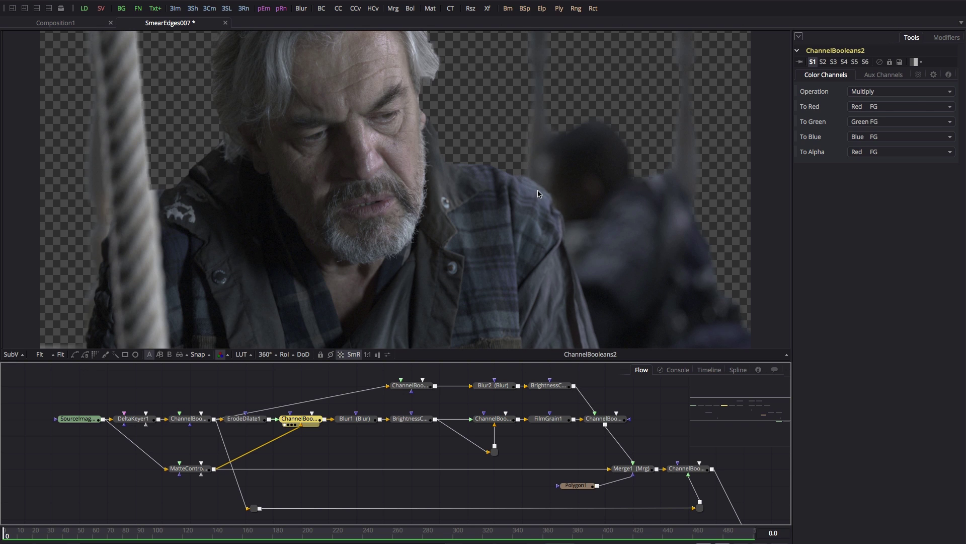
drag(359, 421, 274, 138)
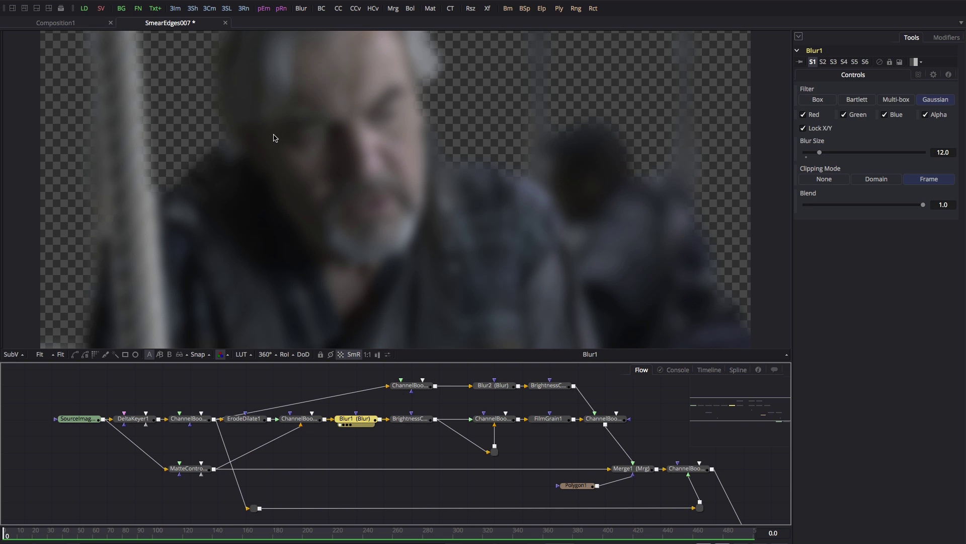
click(411, 420)
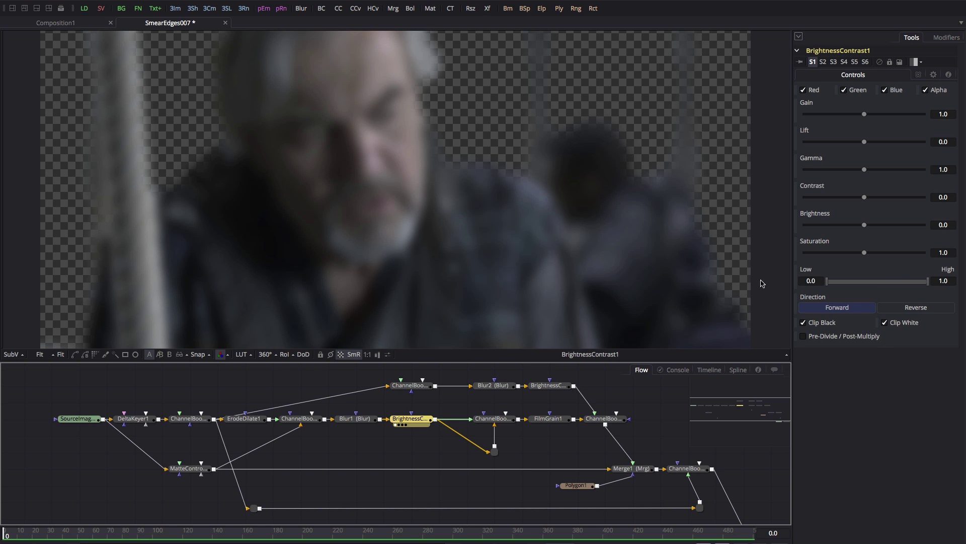
- Examine the smeared edges after the ChannelBooleans3 divide and with FilmGrain1 applied
click(493, 421)
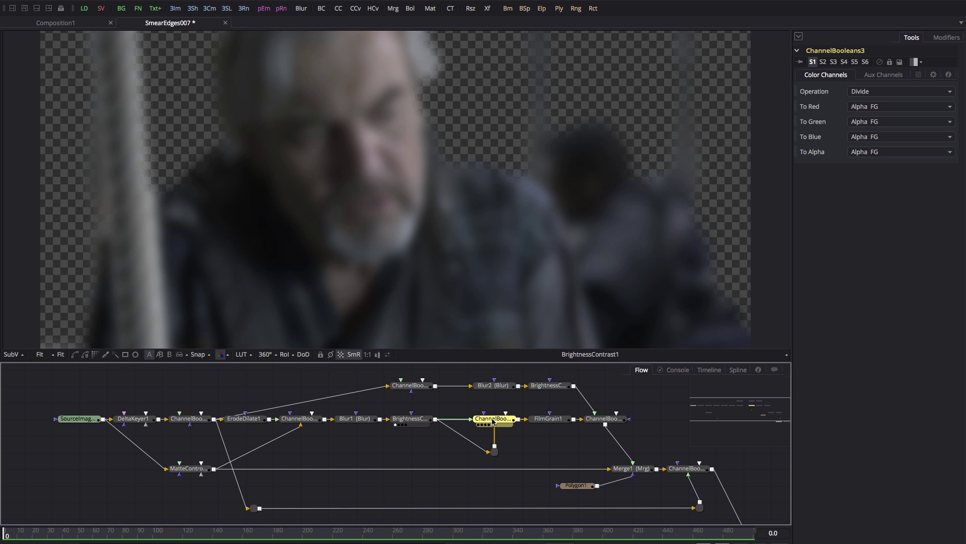
drag(492, 421, 346, 191)
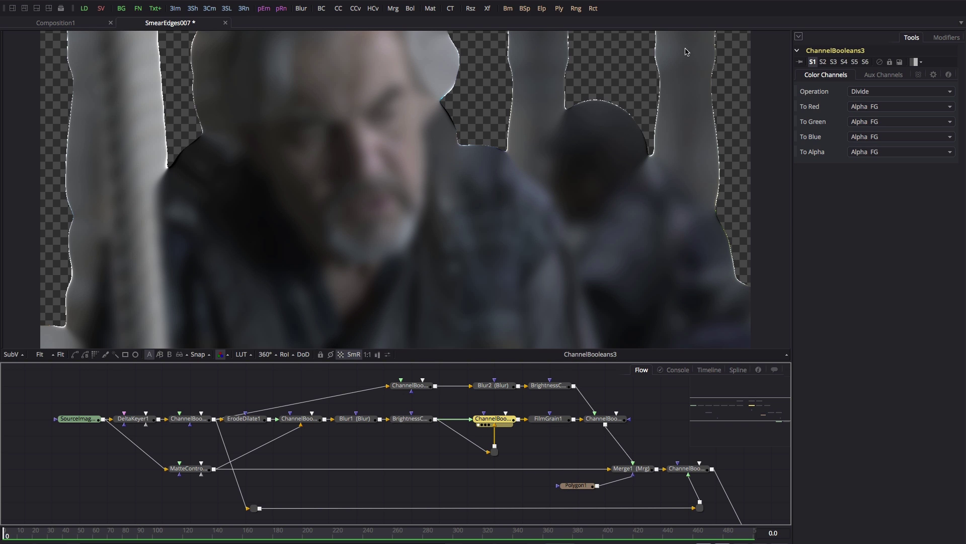
drag(549, 418, 352, 130)
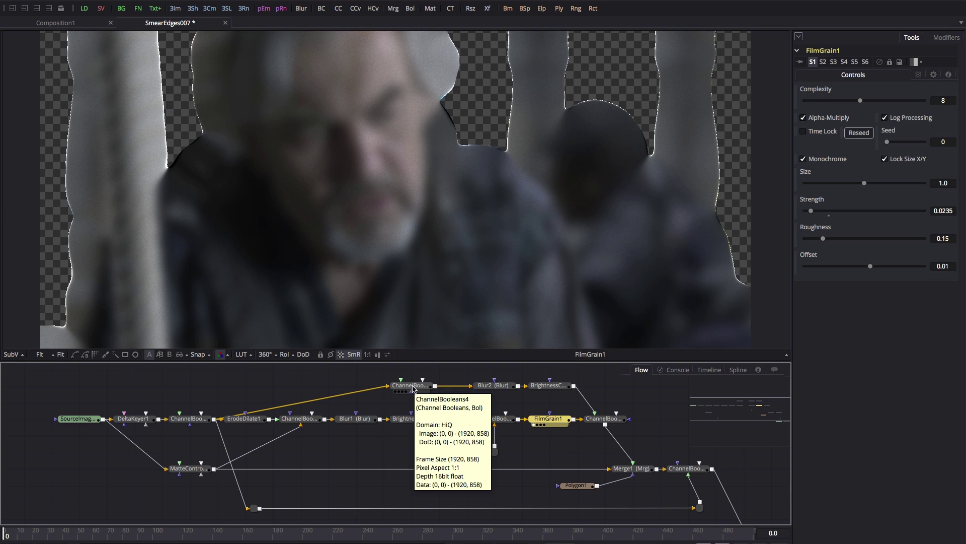
- Review the edge matte branch from the original alpha through ChannelBooleans4, Blur2 and BrightnessContrast2
drag(413, 387, 241, 151)
drag(188, 418, 238, 237)
drag(413, 388, 265, 148)
drag(496, 387, 295, 194)
drag(550, 386, 422, 242)
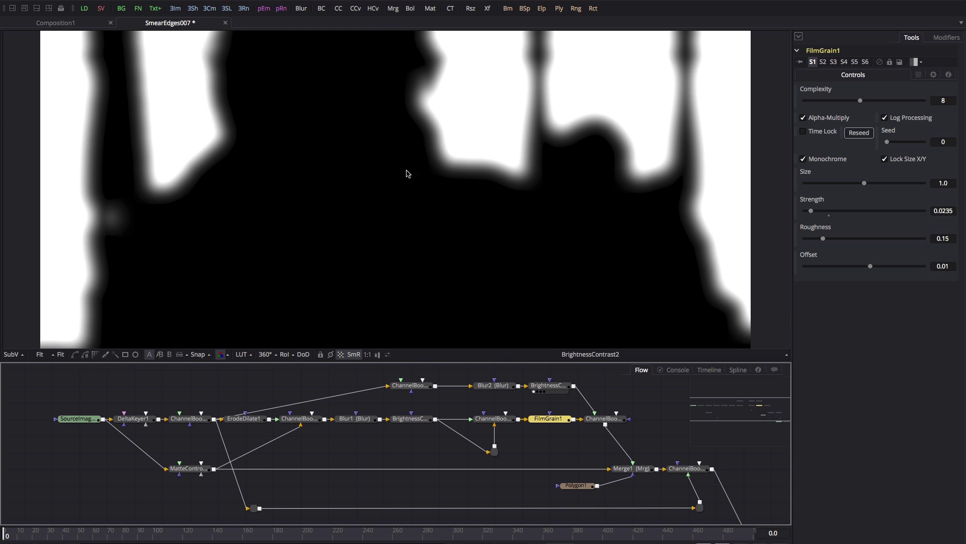
- Examine the smeared edges multiplied by the edge matte, and their merge over the despilled plate in Merge1
click(606, 422)
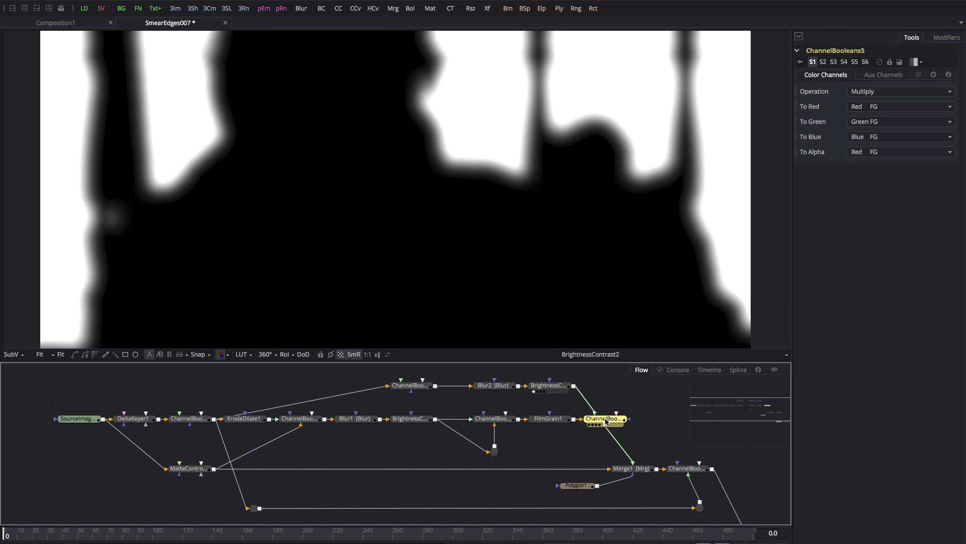
drag(607, 422, 429, 160)
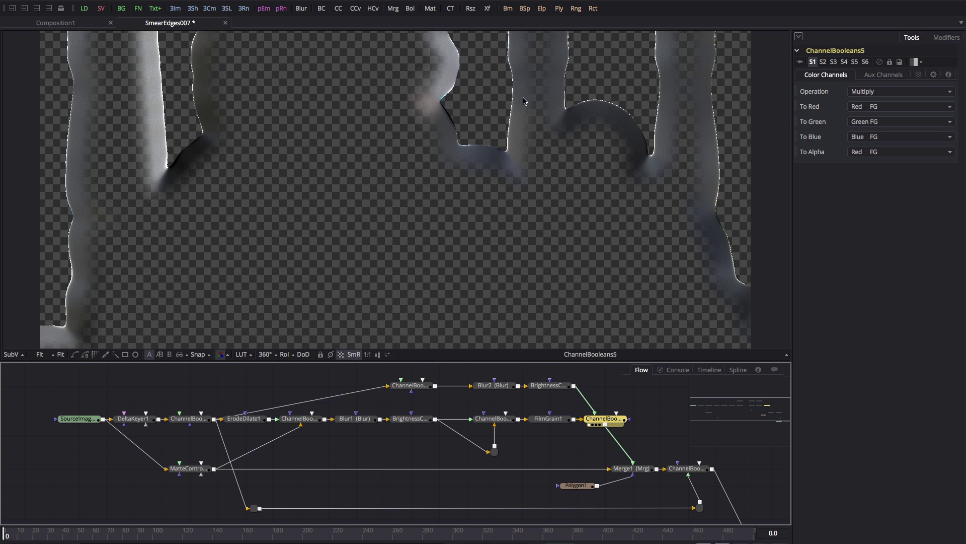
click(630, 471)
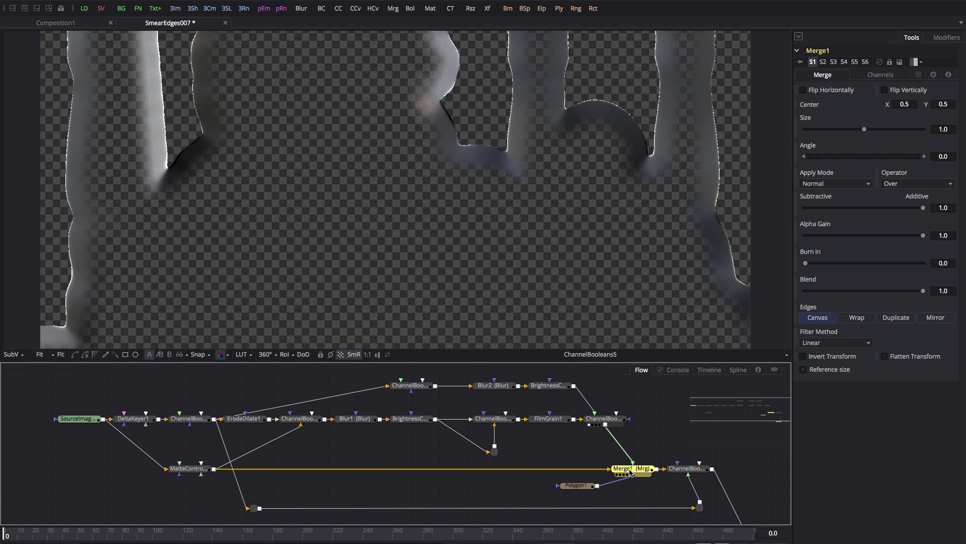
key(1)
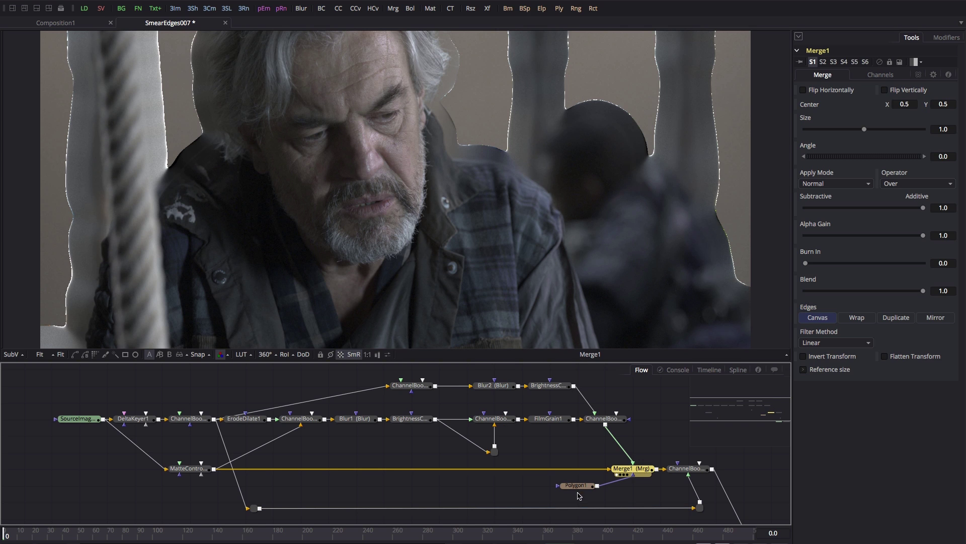
- Compare the original key matte with the ChannelBooleans6 result that multiplies it into the edge-smeared plate
click(687, 468)
drag(187, 420, 186, 405)
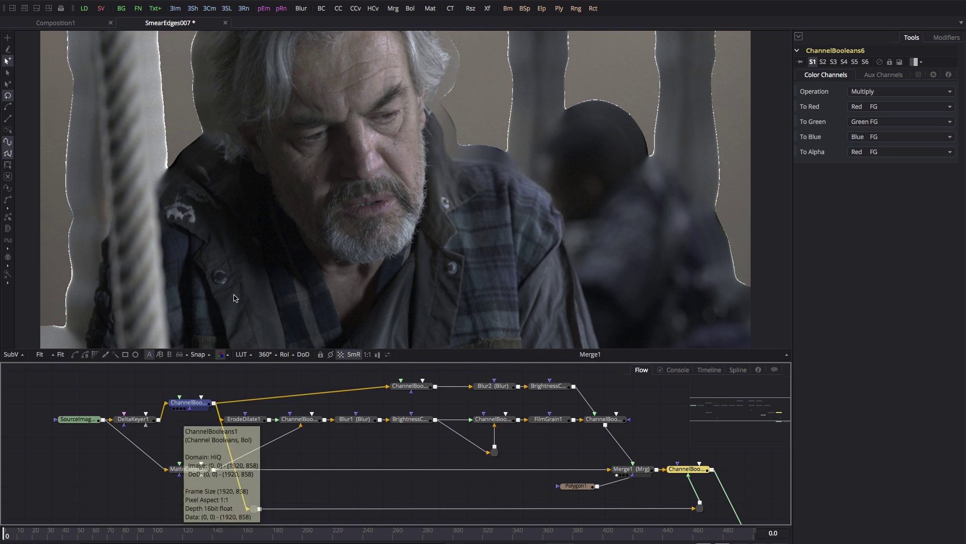
drag(234, 298, 234, 298)
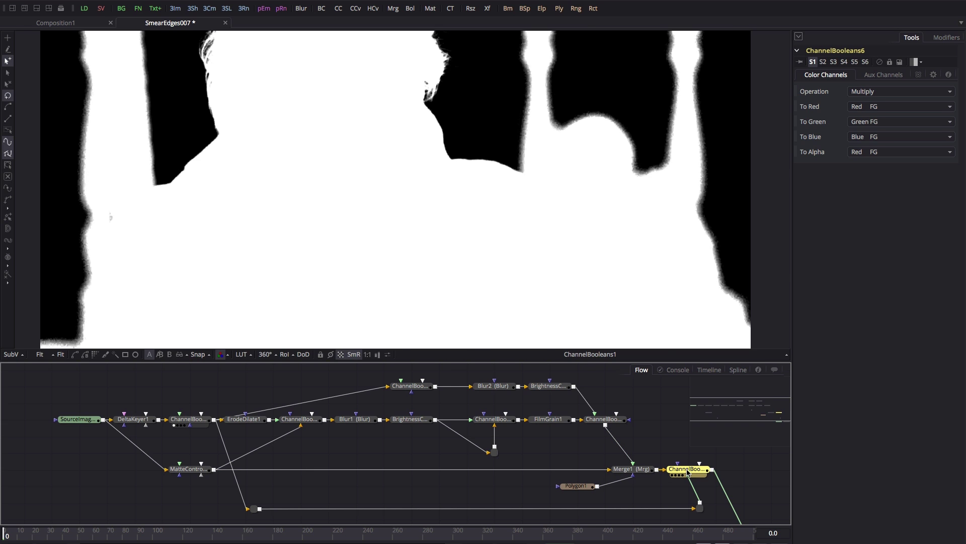
drag(688, 472, 439, 204)
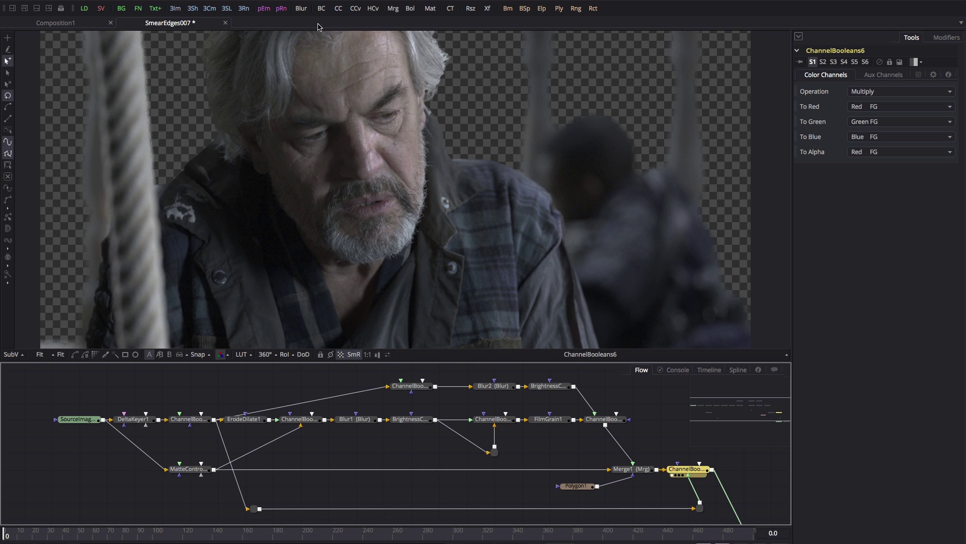
- View the finished foreground composited over the new background in Merge2
scroll(692, 469, right, 4)
scroll(692, 470, down, 2)
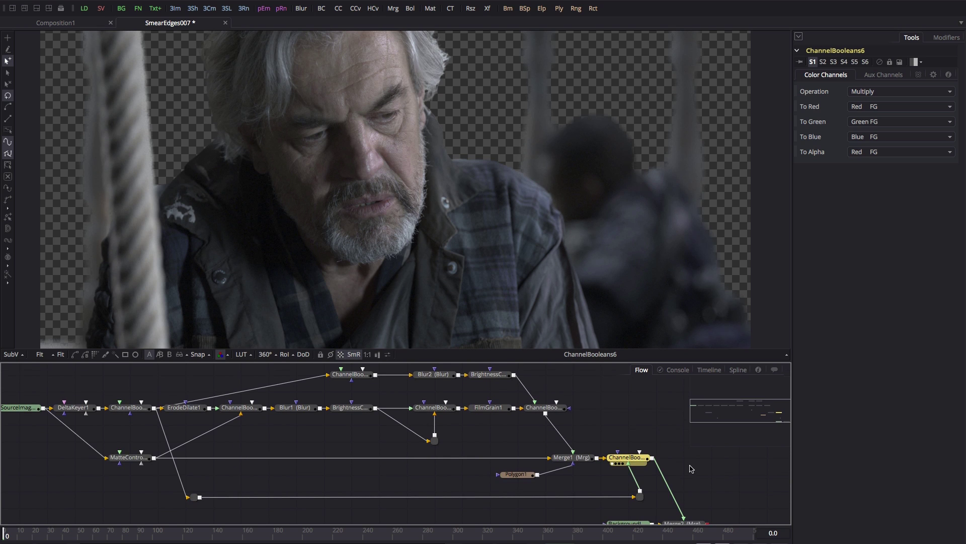
click(686, 517)
scroll(685, 459, down, 1)
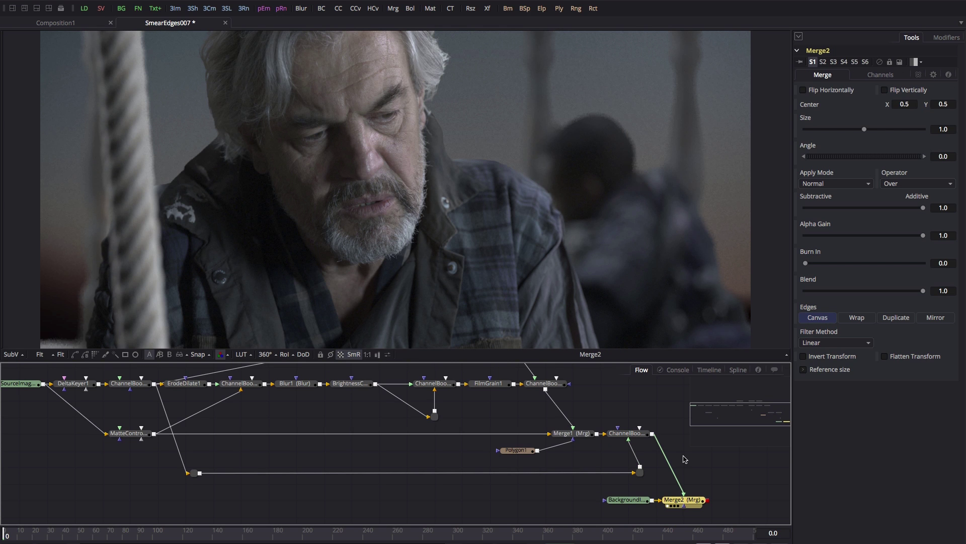
- Inspect the Blur2 settings and compare its matte with the BrightnessContrast2 output
scroll(523, 420, up, 4)
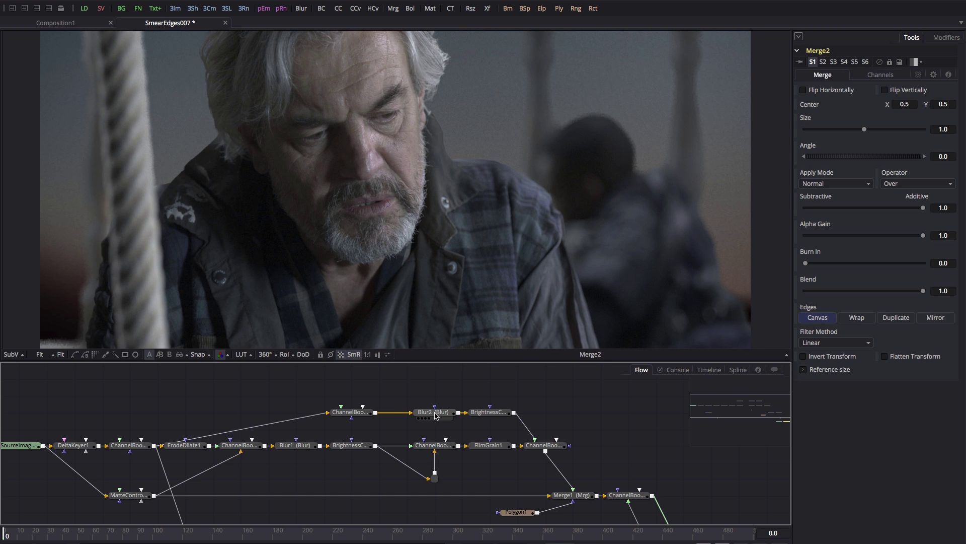
click(435, 415)
key(1)
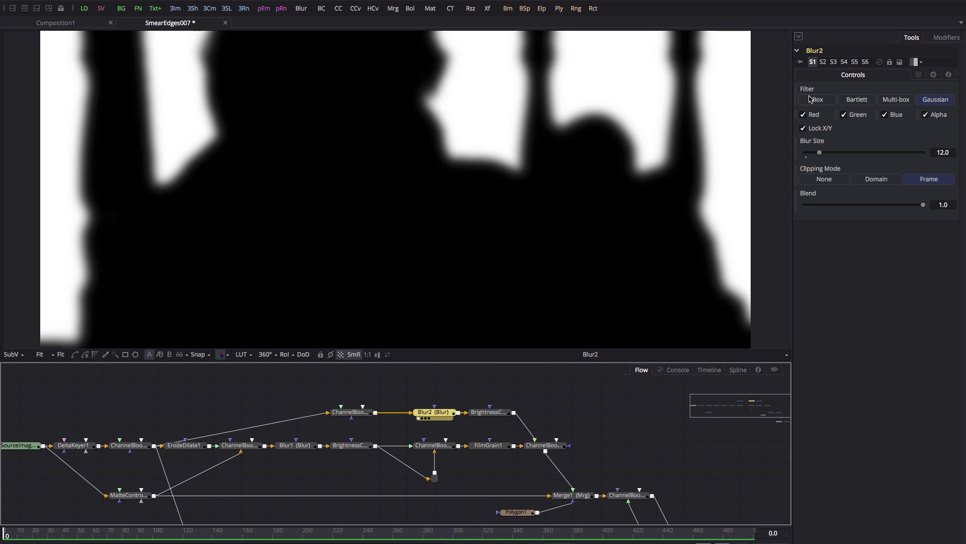
key(1)
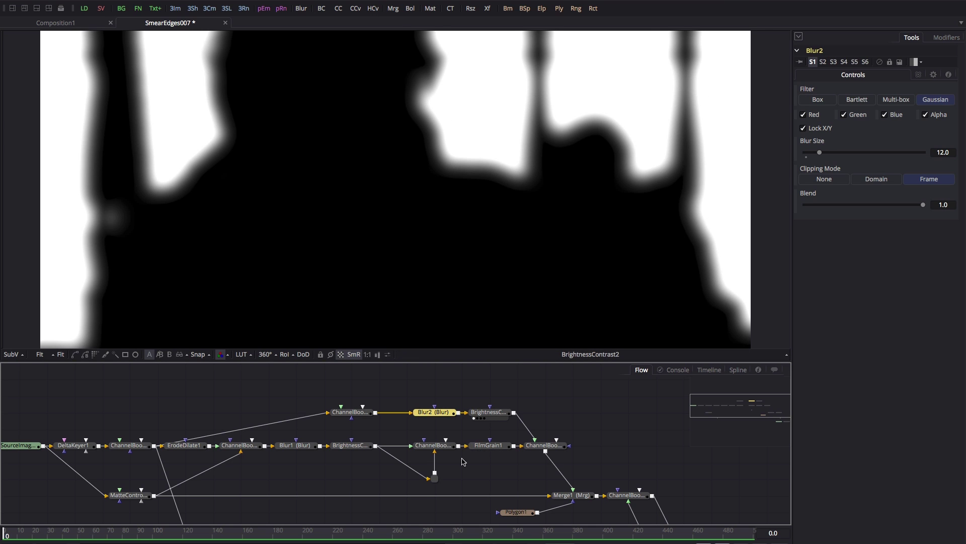
- Inspect the erode amount in ErodeDilate1 and the blur size in Blur1 along with their outputs
click(184, 445)
key(1)
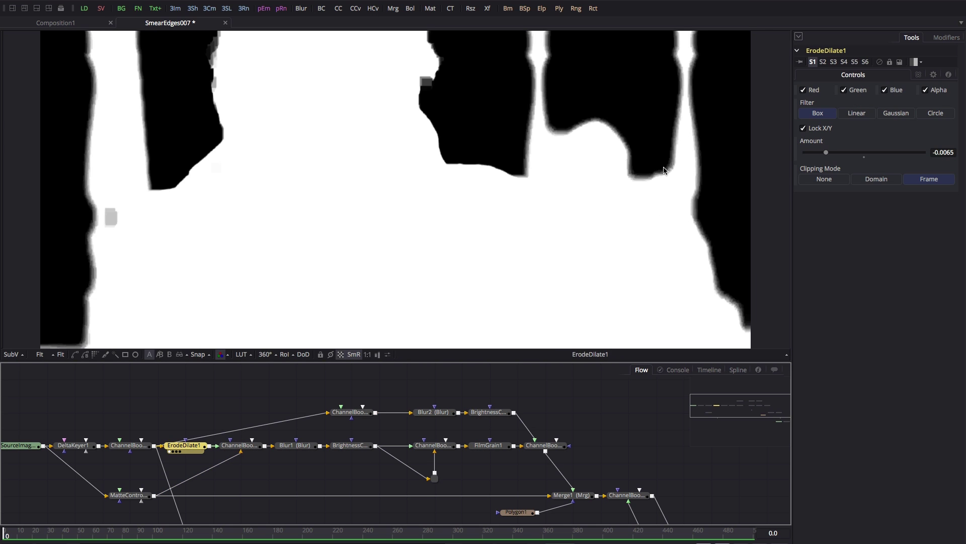
click(292, 446)
key(1)
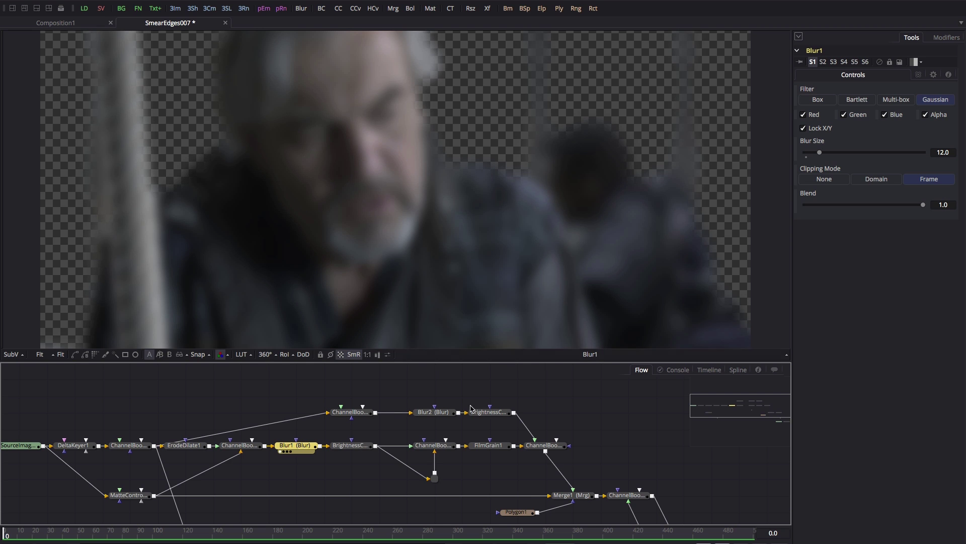
- Return to the Merge2 composite and examine the foreground edges over the background
scroll(491, 443, down, 3)
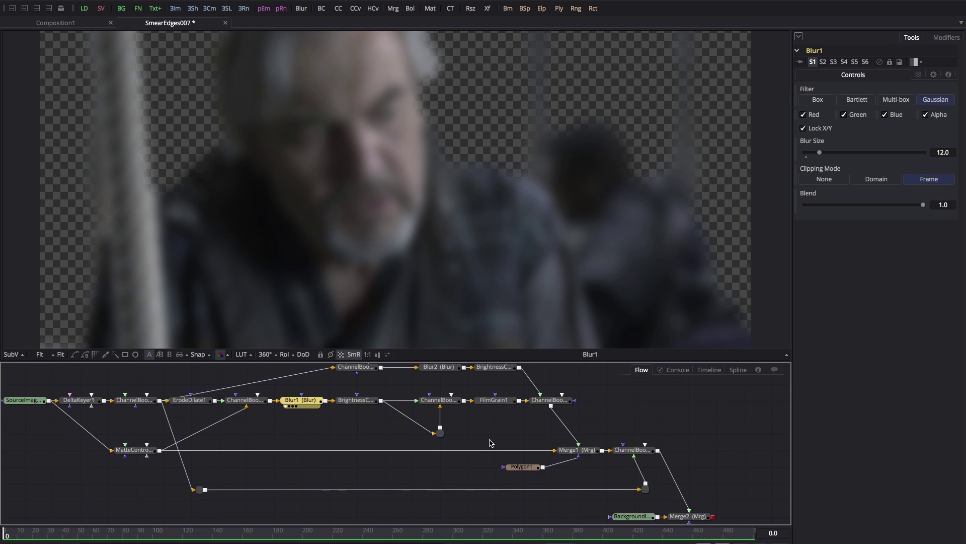
click(689, 516)
scroll(604, 483, down, 1)
key(1)
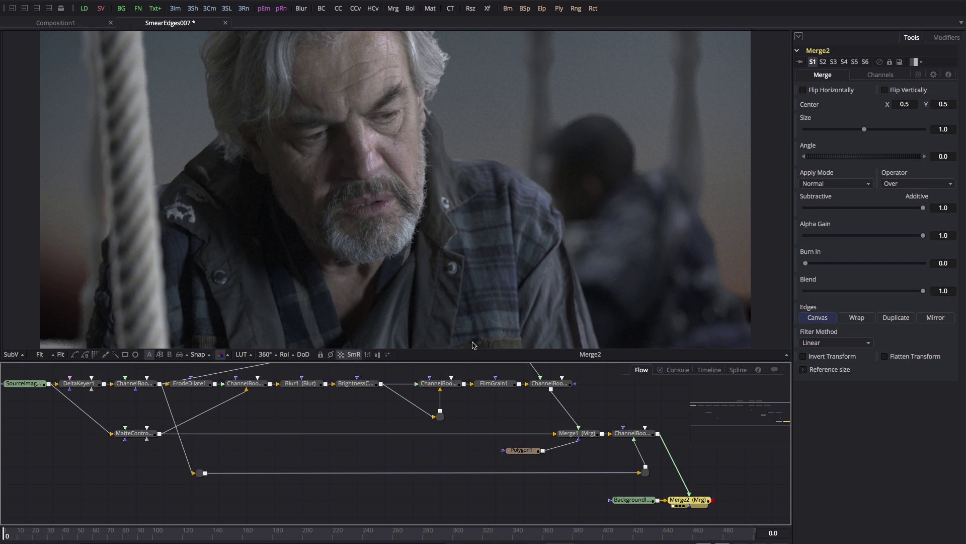
scroll(464, 403, up, 2)
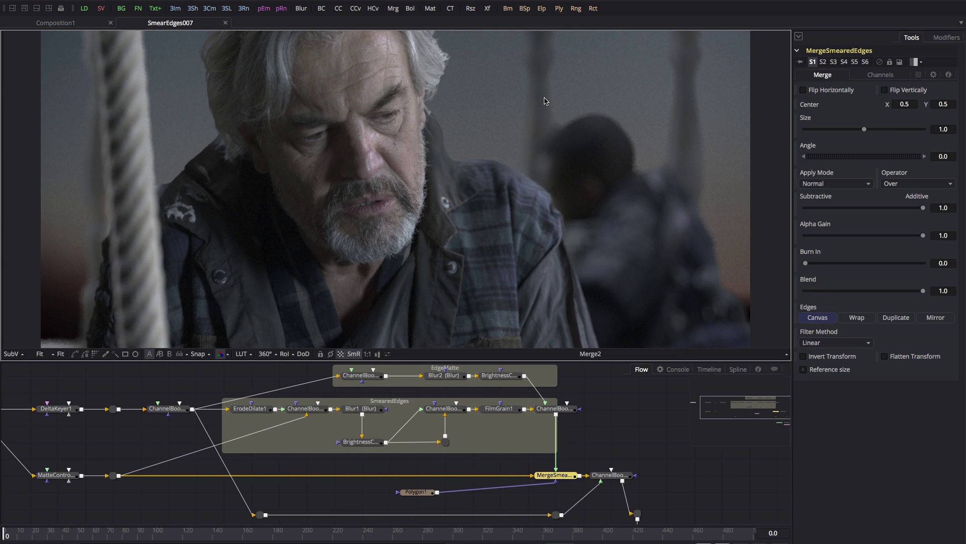
- Compare the premultiplied smeared edges with the final composite, and set MergeSmearedEdges' Subtractive/Additive value to 0.504
click(556, 477)
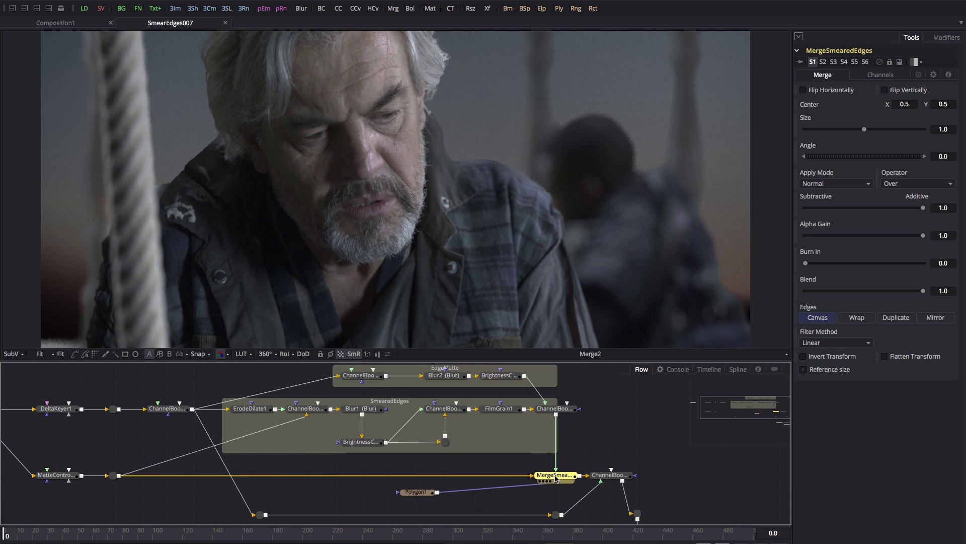
click(554, 413)
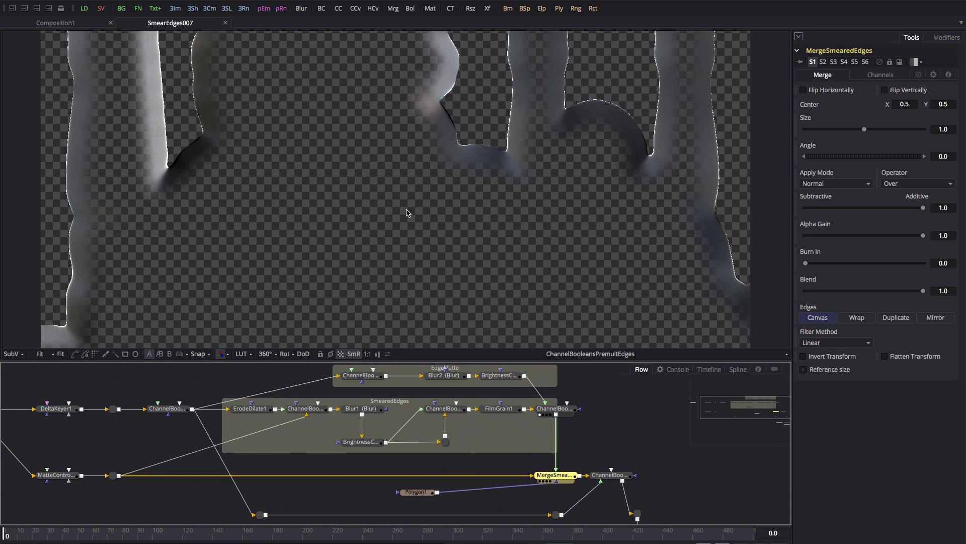
key(1)
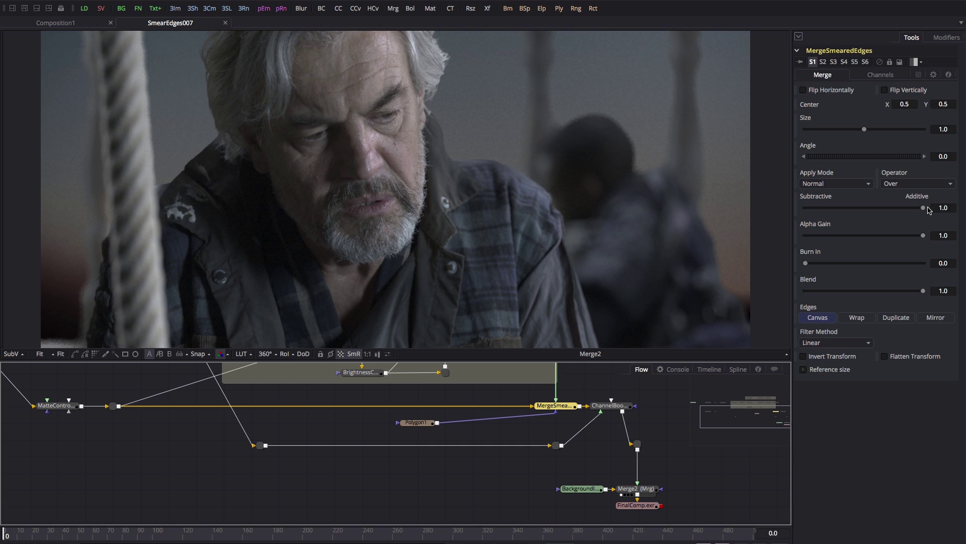
drag(926, 210, 866, 218)
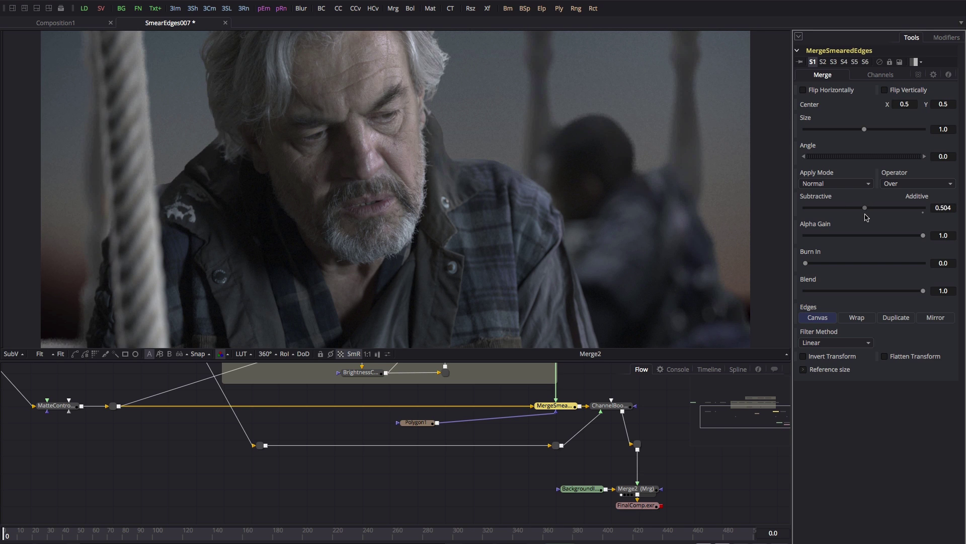